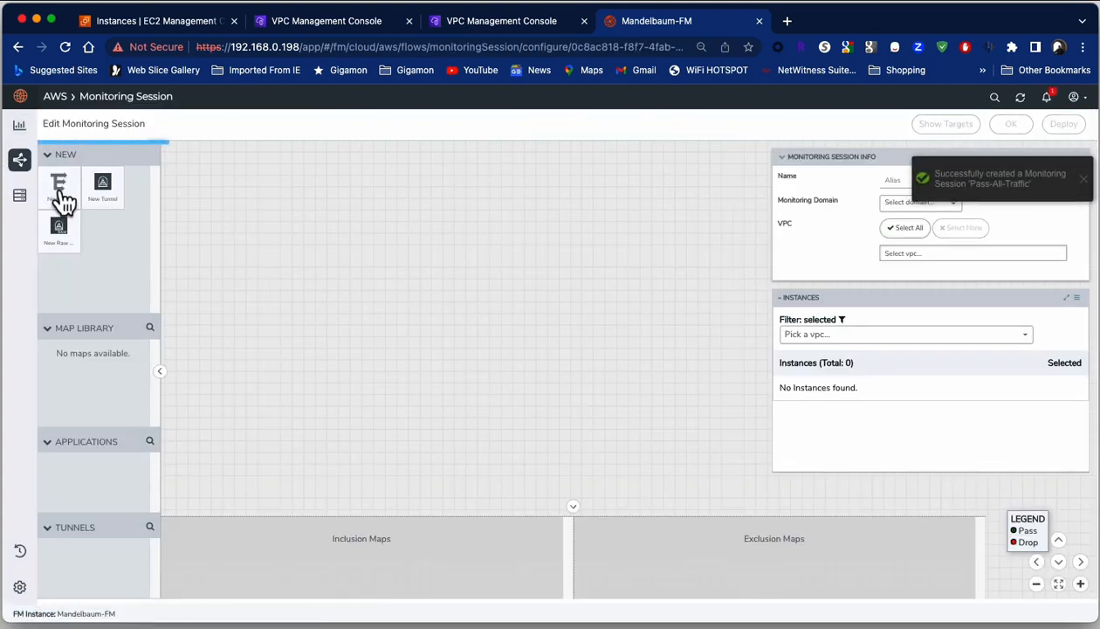
# - Add a new map to the monitoring session canvas, name it Pass-All-Traffic, and set its priority to 1
pyautogui.moveTo(58, 185); pyautogui.dragTo(337, 206)
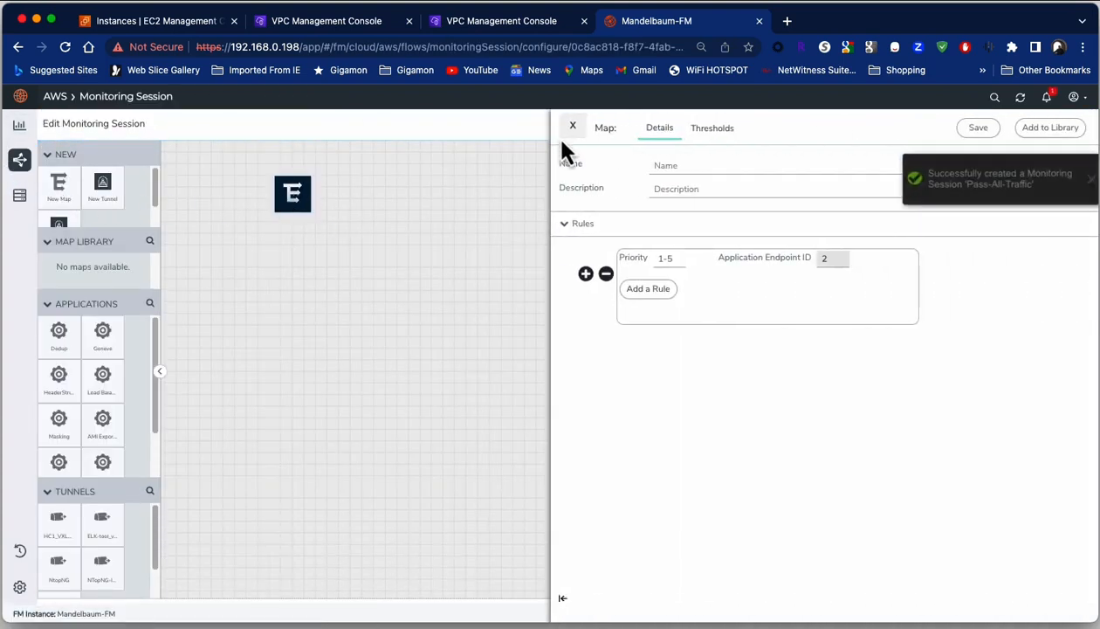
pyautogui.click(686, 165)
pyautogui.click(735, 195)
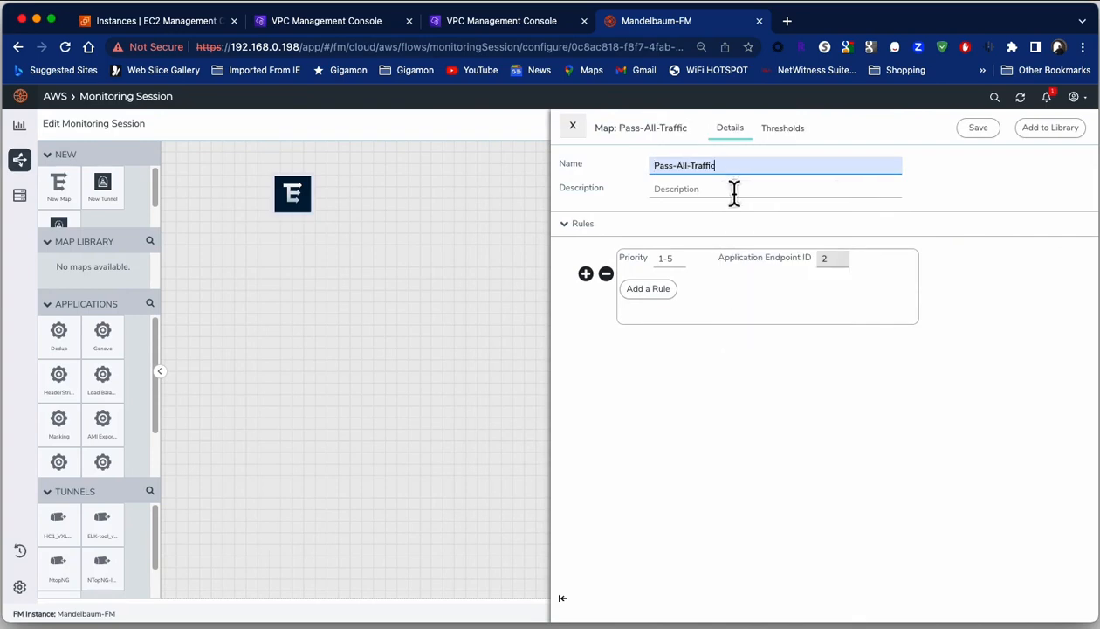
pyautogui.click(671, 256)
pyautogui.write('1')
# - Add a pass rule with an IP Version v4 condition to the Pass-All-Traffic map and save the map
pyautogui.click(671, 290)
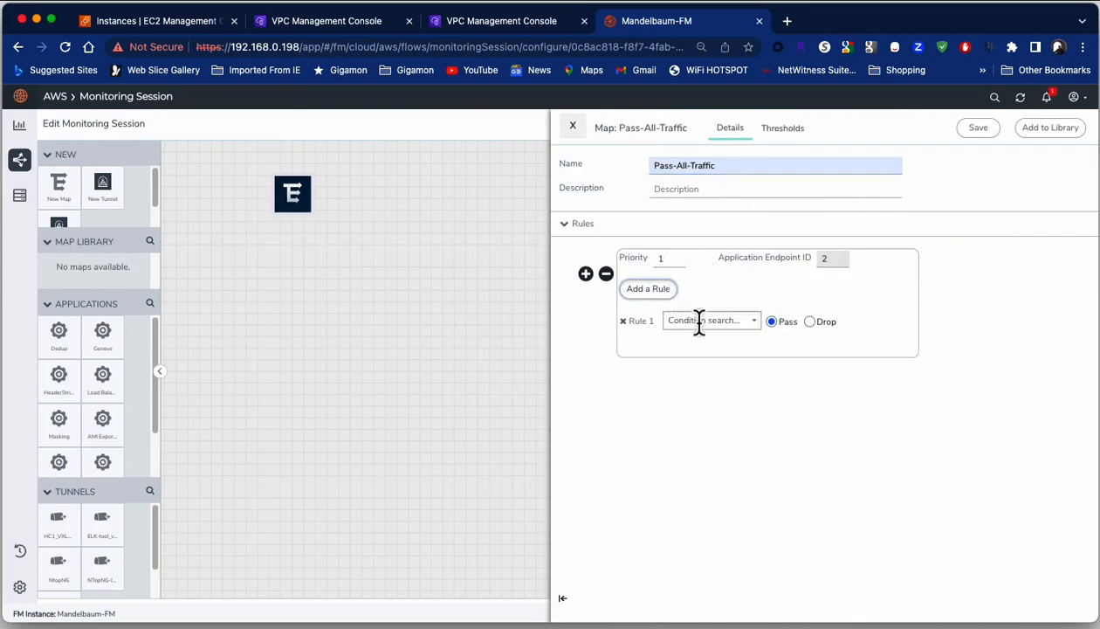
pyautogui.click(698, 321)
pyautogui.scroll(-2, 706, 397)
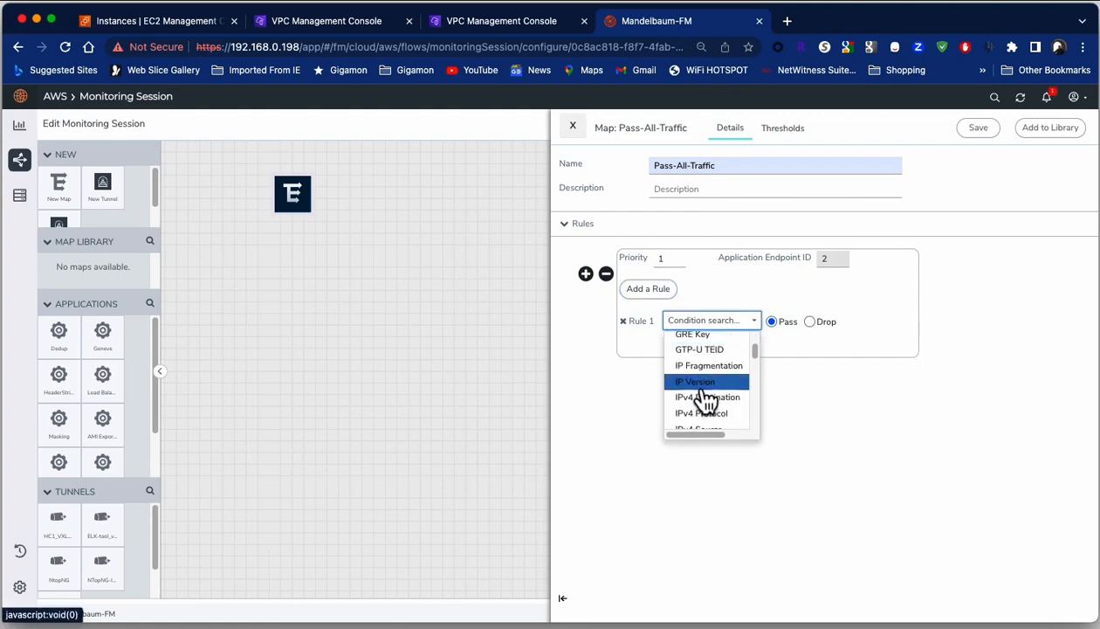
pyautogui.click(704, 382)
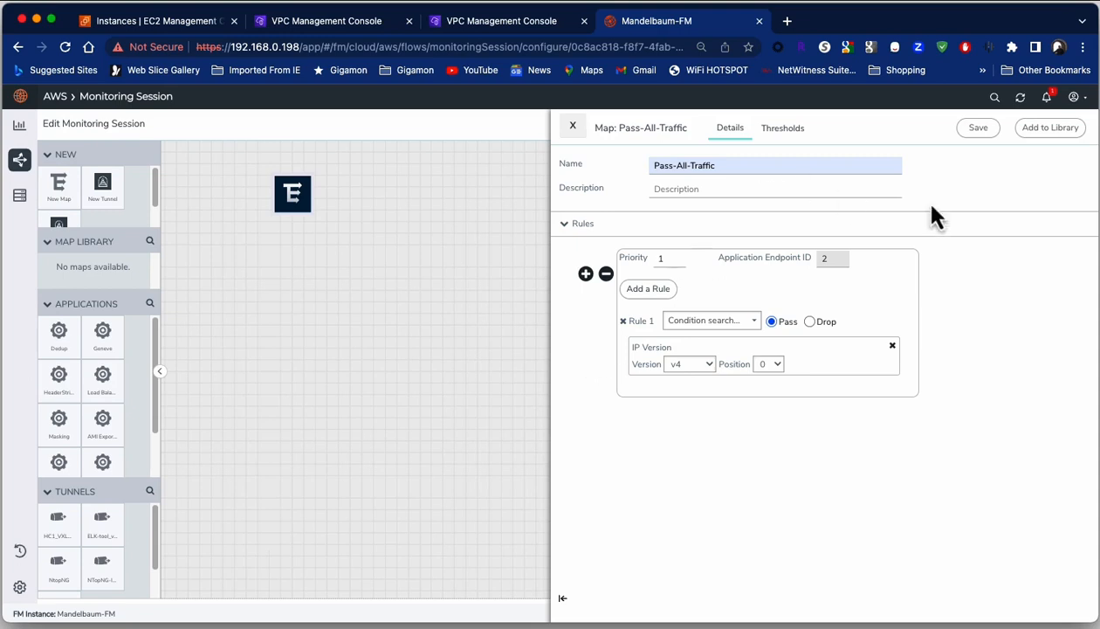
pyautogui.click(973, 133)
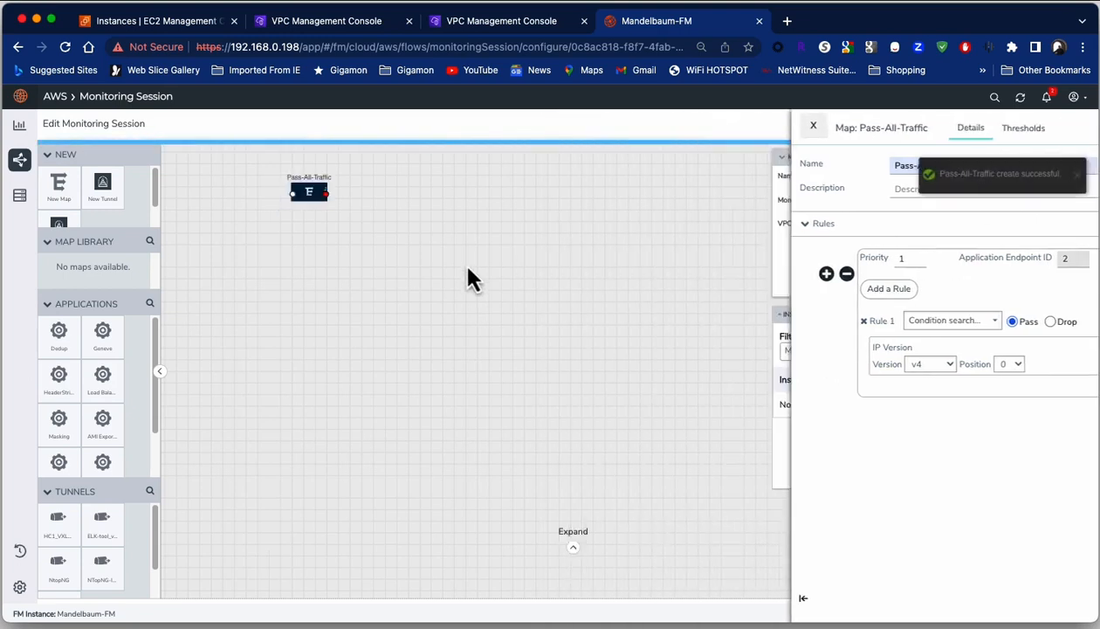
# - Place the NTopNG-IN-AWS tunnel on the canvas, link the Pass-All-Traffic map to it, and deploy the monitoring session
pyautogui.moveTo(116, 594); pyautogui.dragTo(504, 334)
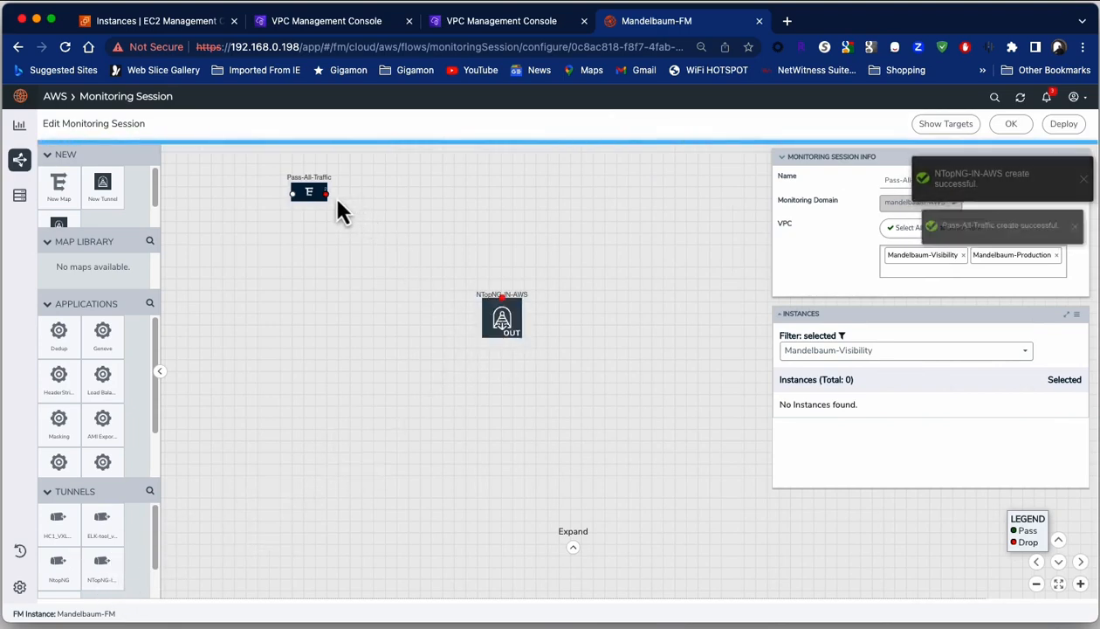
pyautogui.moveTo(327, 193); pyautogui.dragTo(504, 320)
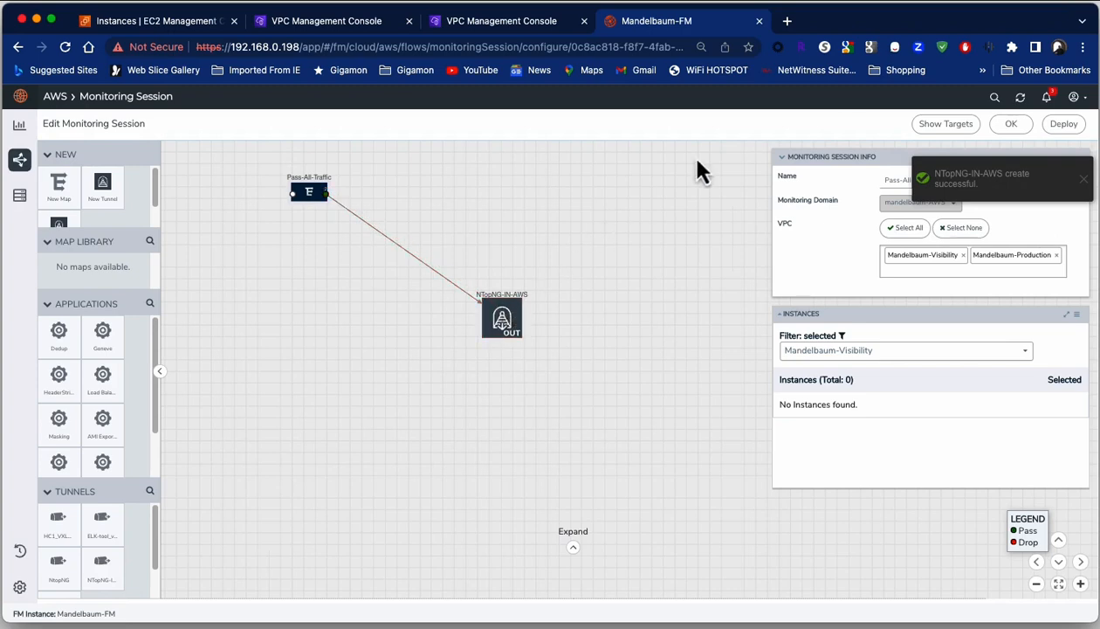
pyautogui.click(1063, 125)
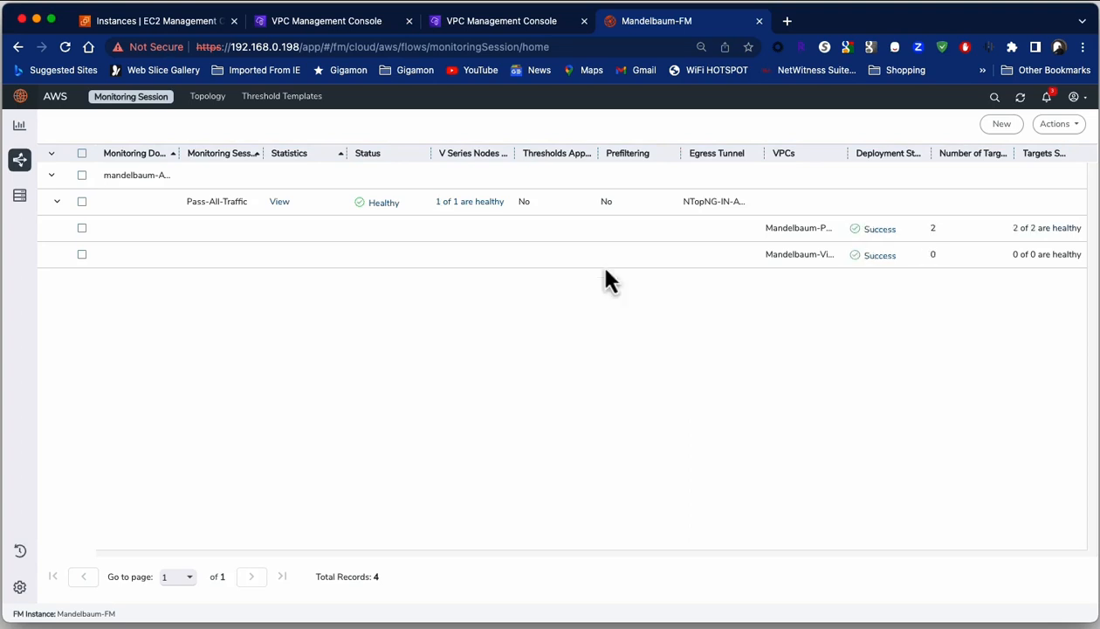
# - Switch to the AWS console to review the traffic mirroring options of the VPC service and the running EC2 instances
pyautogui.click(340, 21)
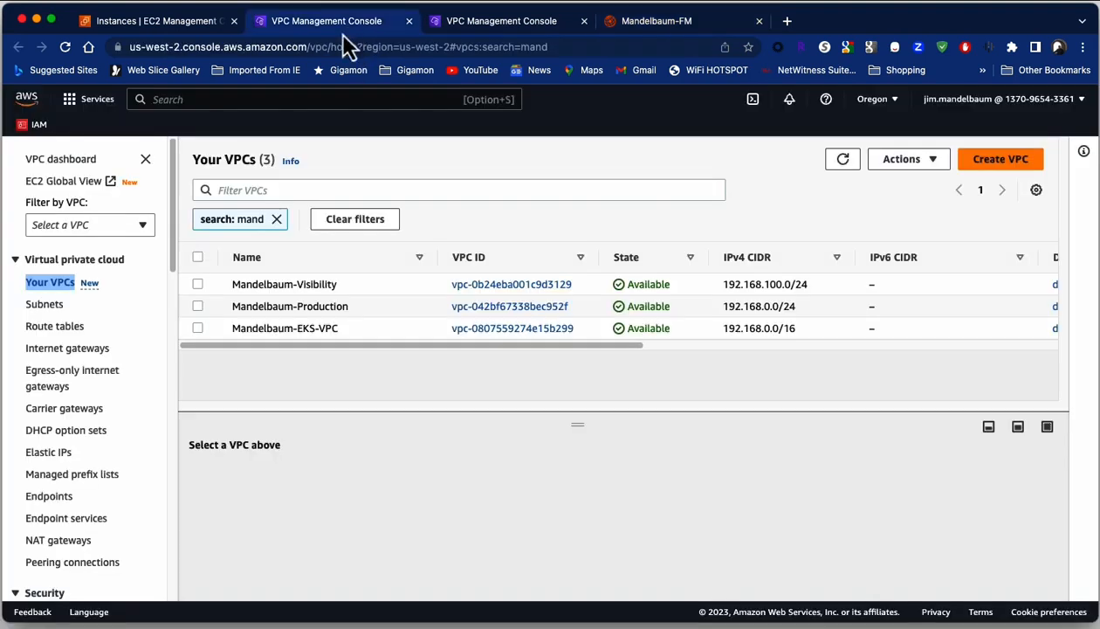
pyautogui.scroll(-10, 91, 375)
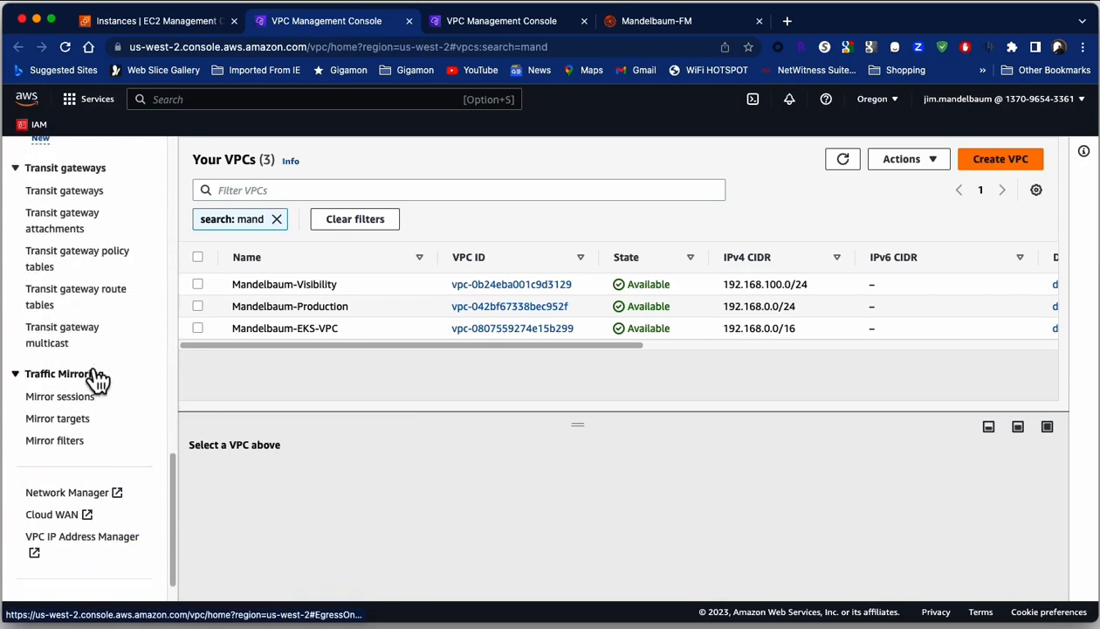
pyautogui.scroll(-1, 96, 375)
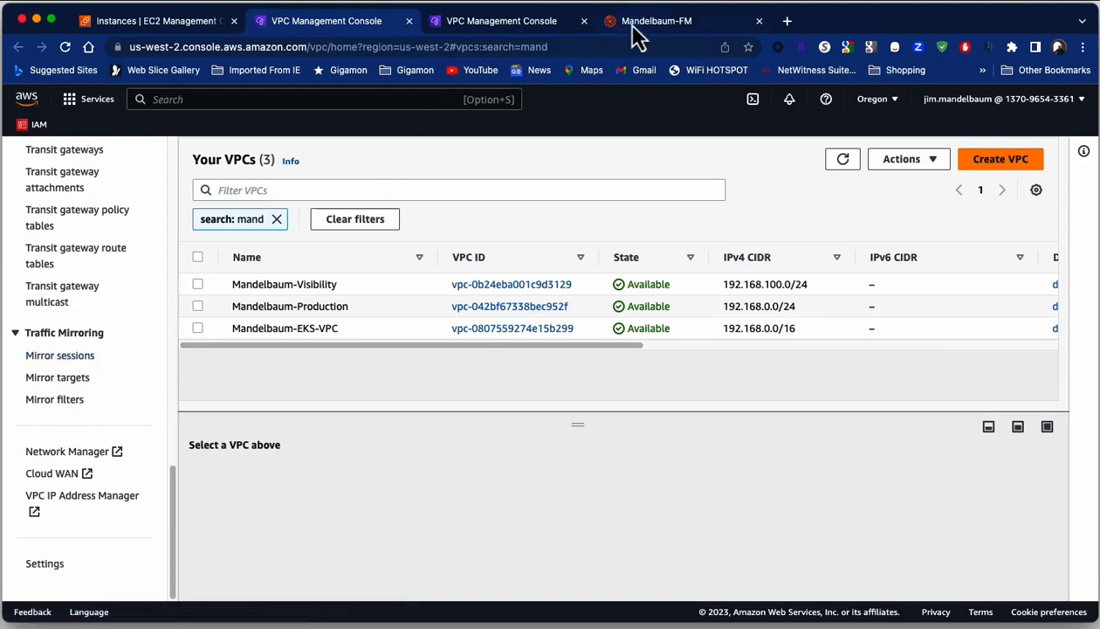
pyautogui.click(164, 23)
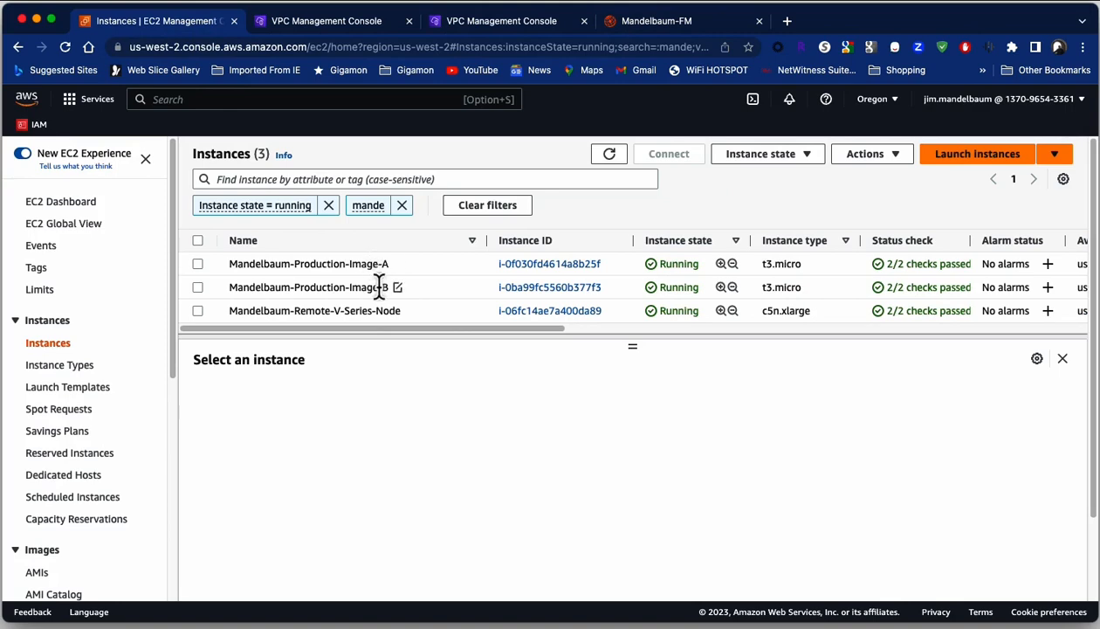
pyautogui.click(340, 24)
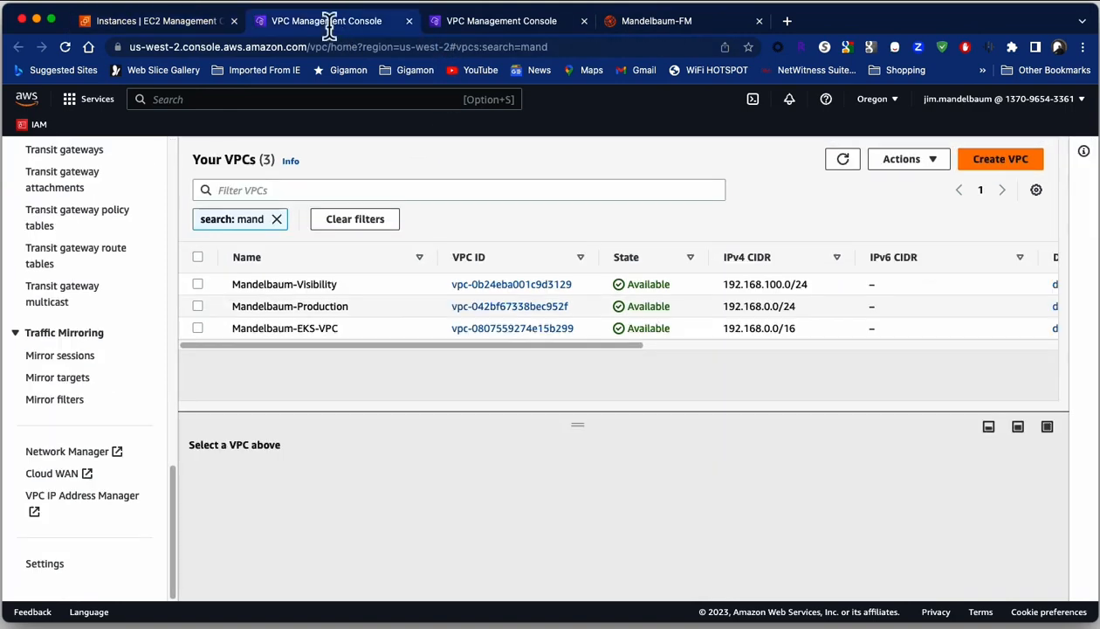
# - Search the traffic mirror sessions for "man", open the first session, and examine the inbound rules of its mirror filter
pyautogui.click(87, 356)
pyautogui.click(367, 197)
pyautogui.write('man')
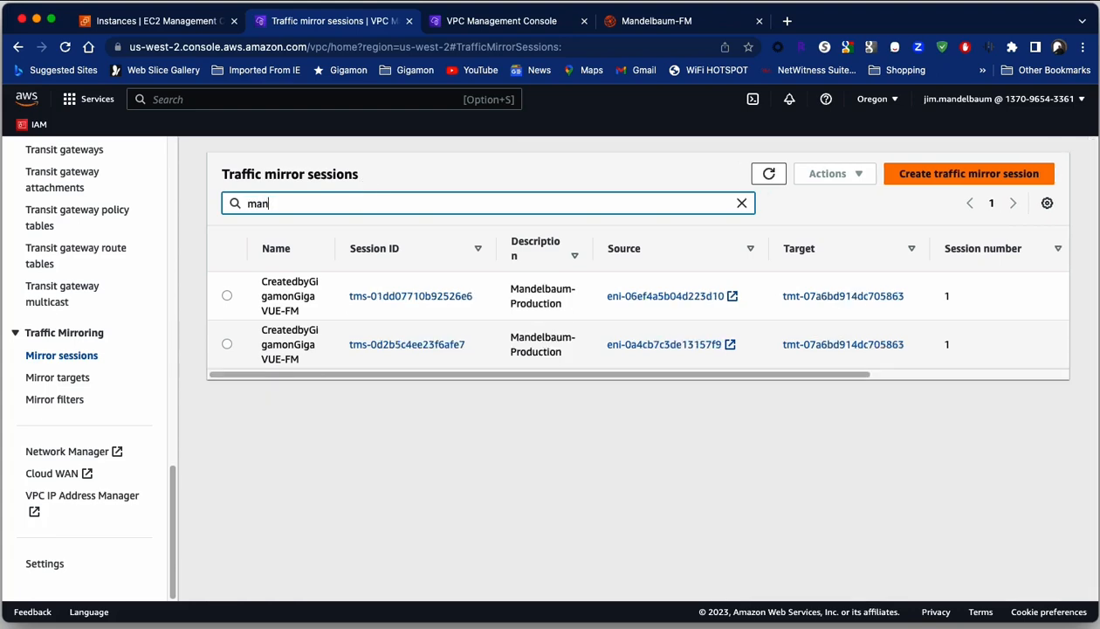
pyautogui.click(388, 297)
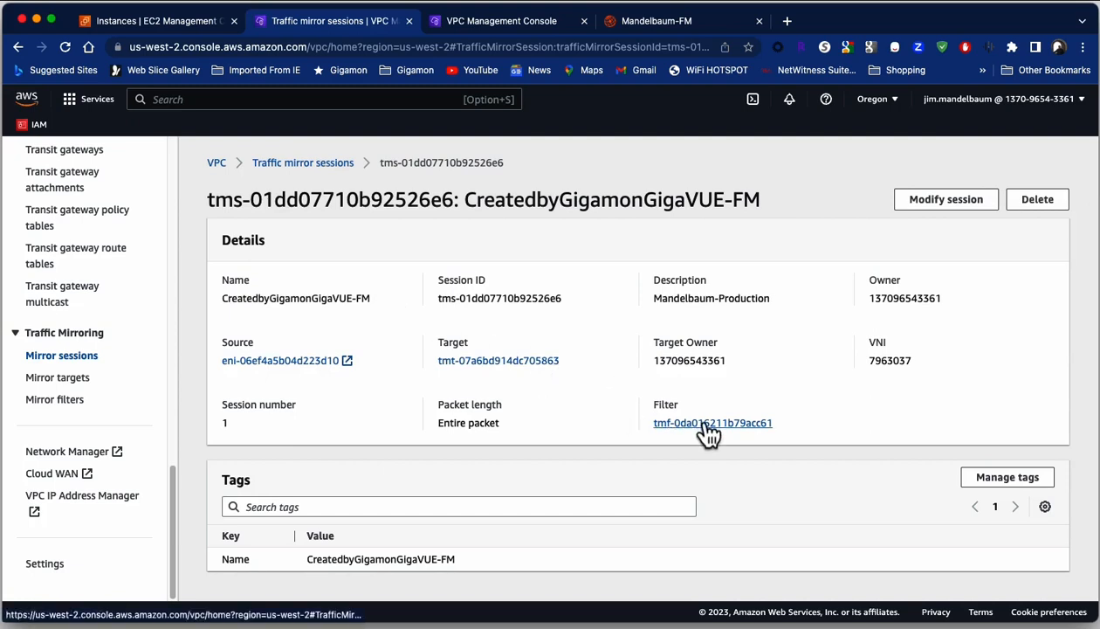
pyautogui.click(672, 423)
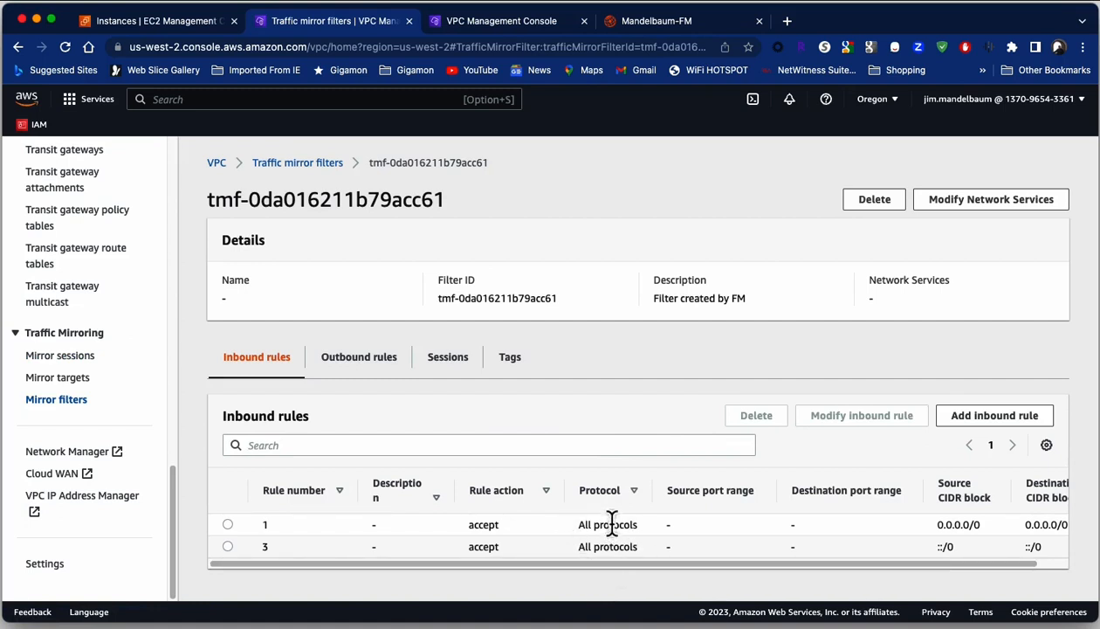
# - Check the deployed monitoring session in GigaVUE-FM, and return to the AWS console to examine the mirror filter's description
pyautogui.click(636, 21)
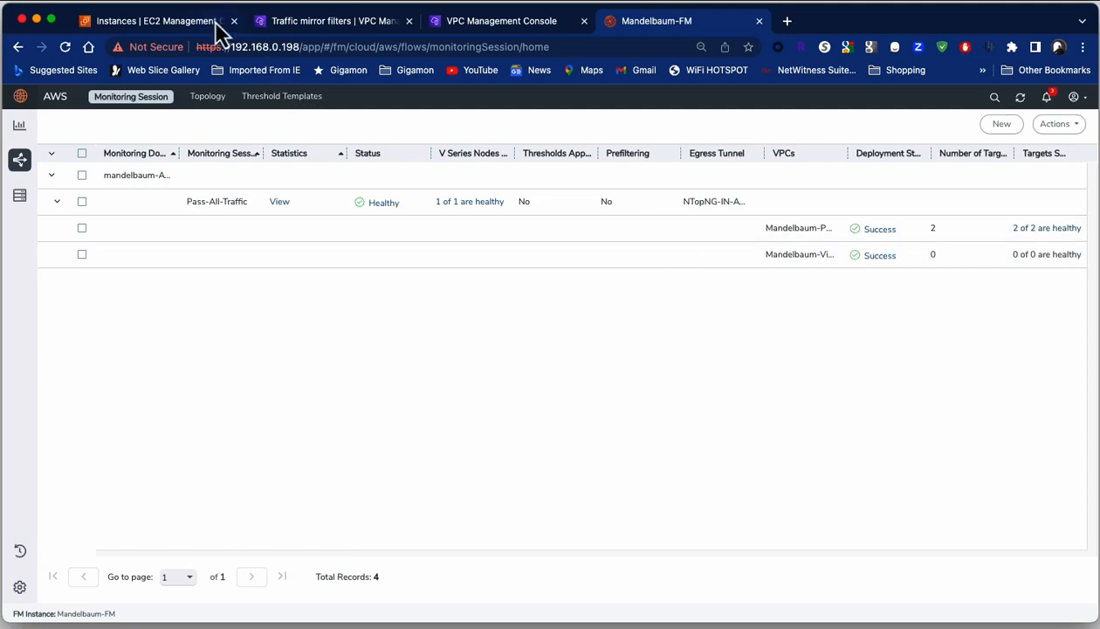
pyautogui.click(288, 26)
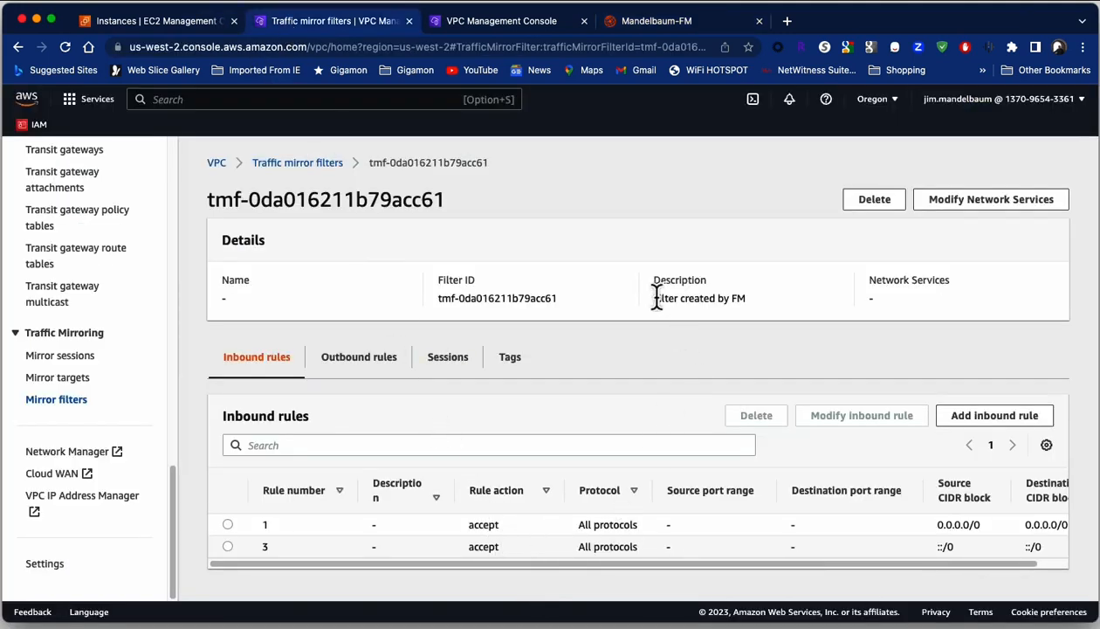
pyautogui.moveTo(655, 297); pyautogui.dragTo(777, 313)
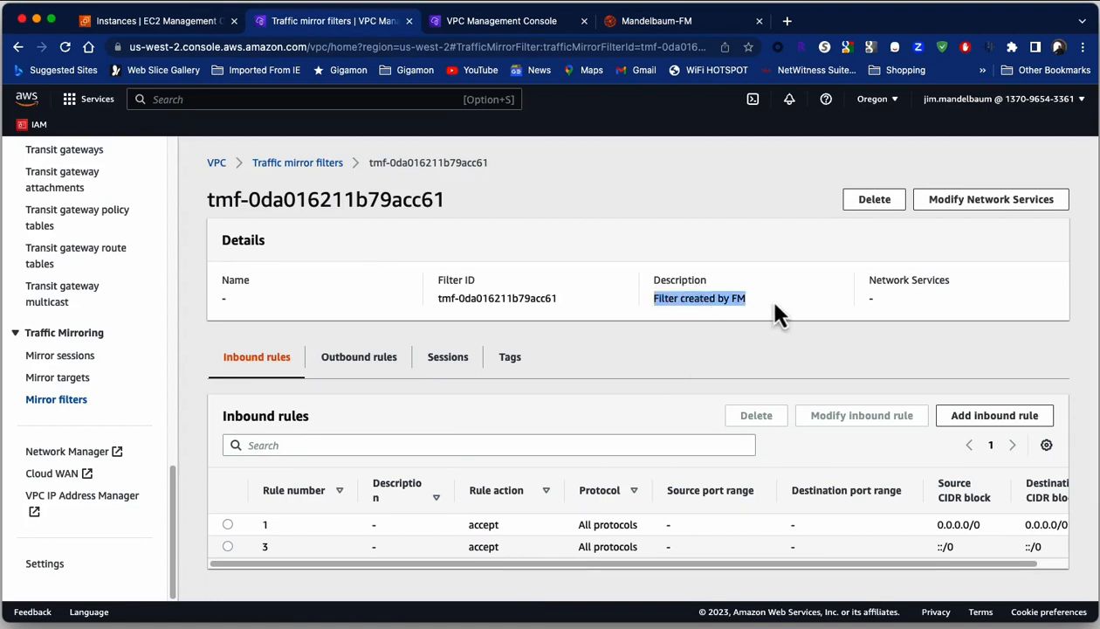
# - Start a new traffic mirror filter, using the owner's surname followed by "-Port-80-443" as both name tag and description
pyautogui.click(297, 163)
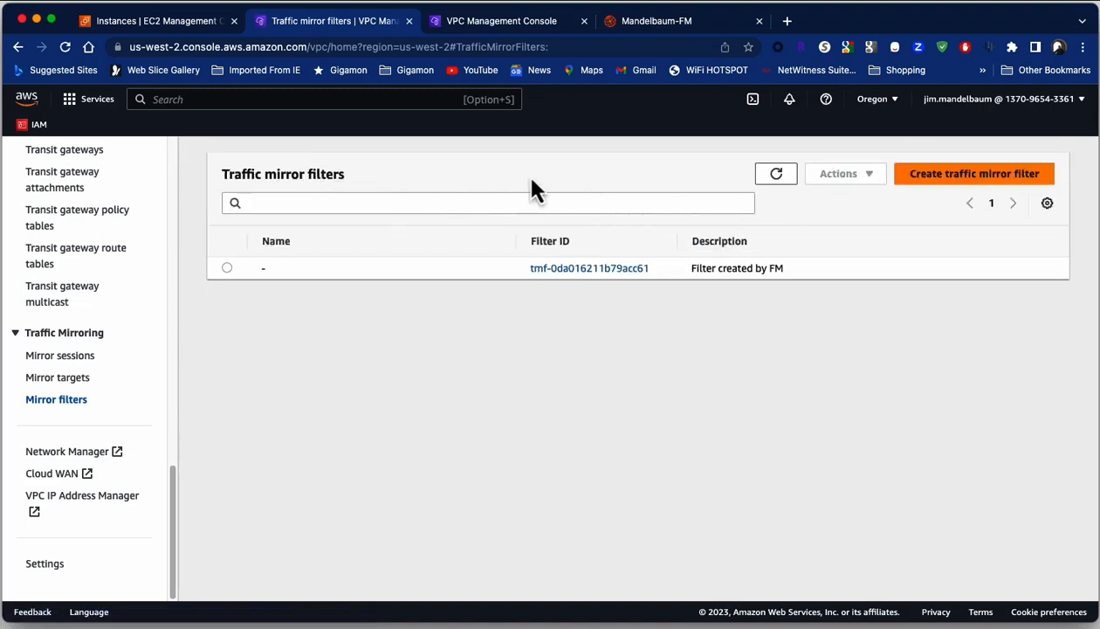
pyautogui.click(937, 178)
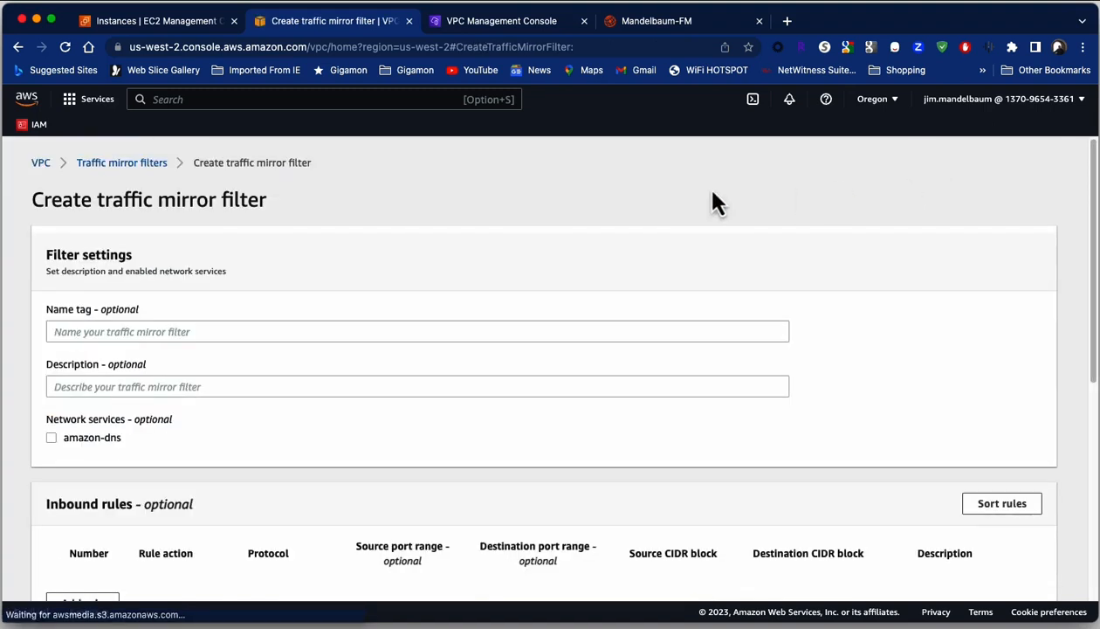
pyautogui.click(146, 329)
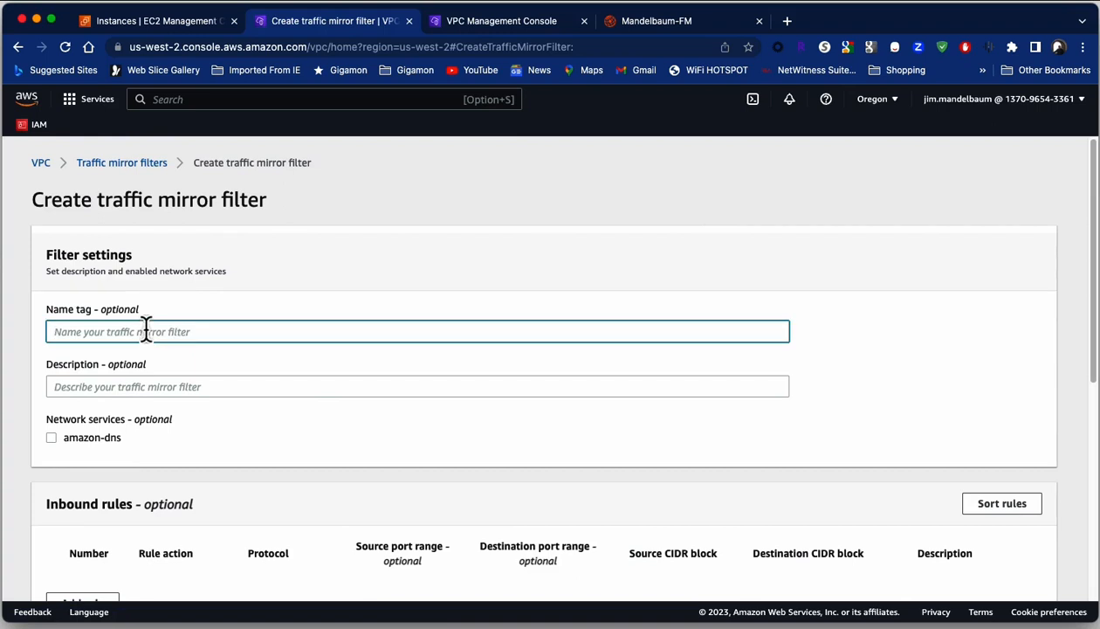
pyautogui.write('Mandelbaum')
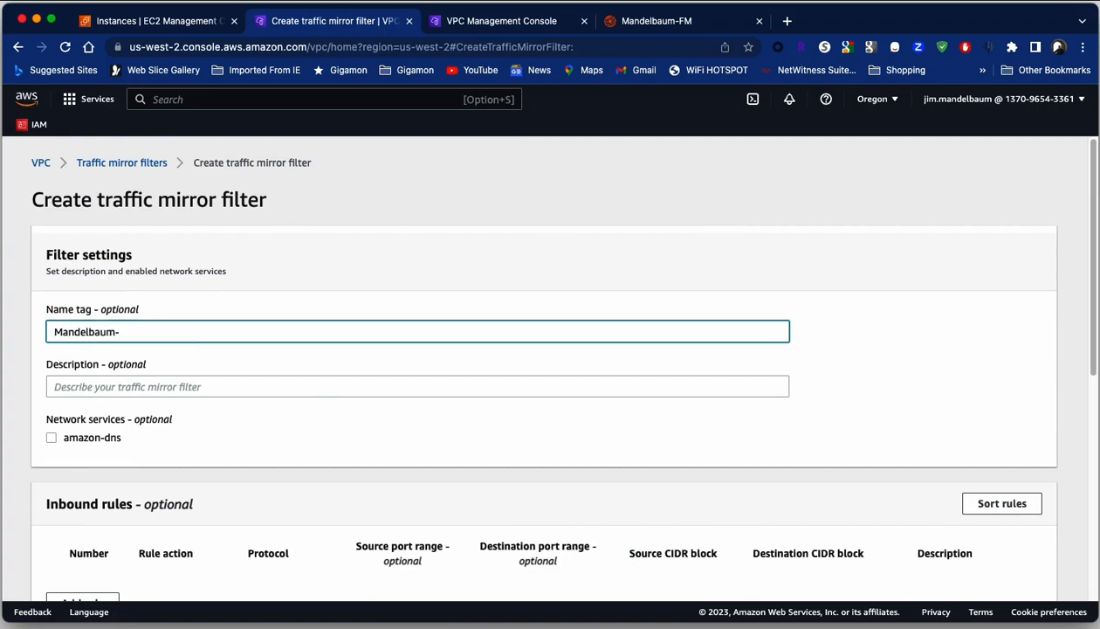
pyautogui.write('-Port-80-443')
pyautogui.moveTo(187, 340); pyautogui.dragTo(37, 338)
pyautogui.press('super+c')
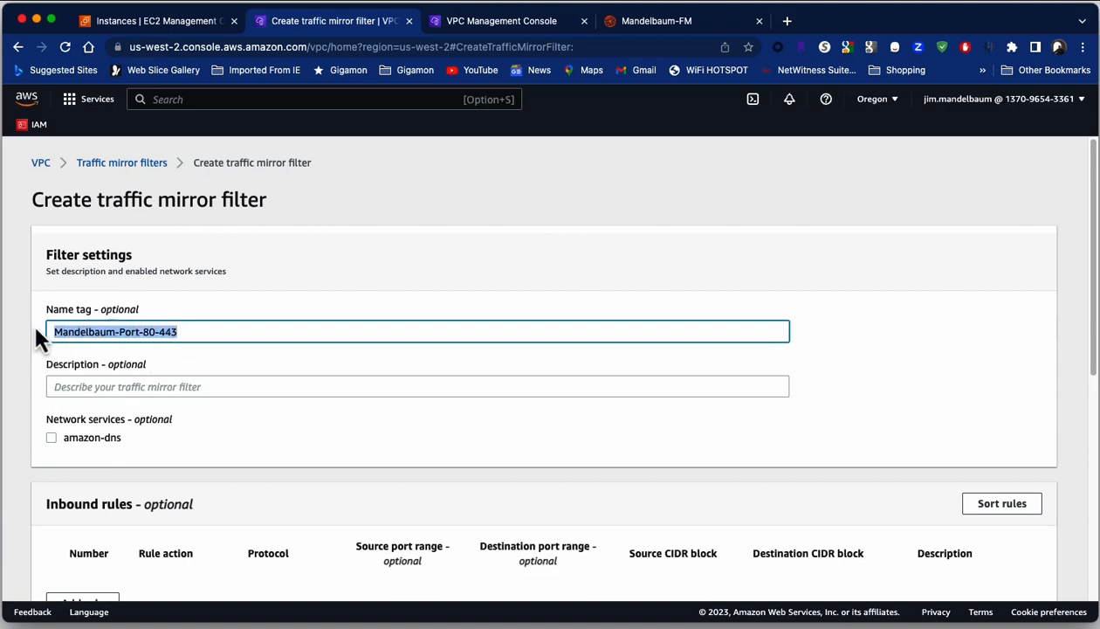
pyautogui.click(74, 392)
pyautogui.press('super+v')
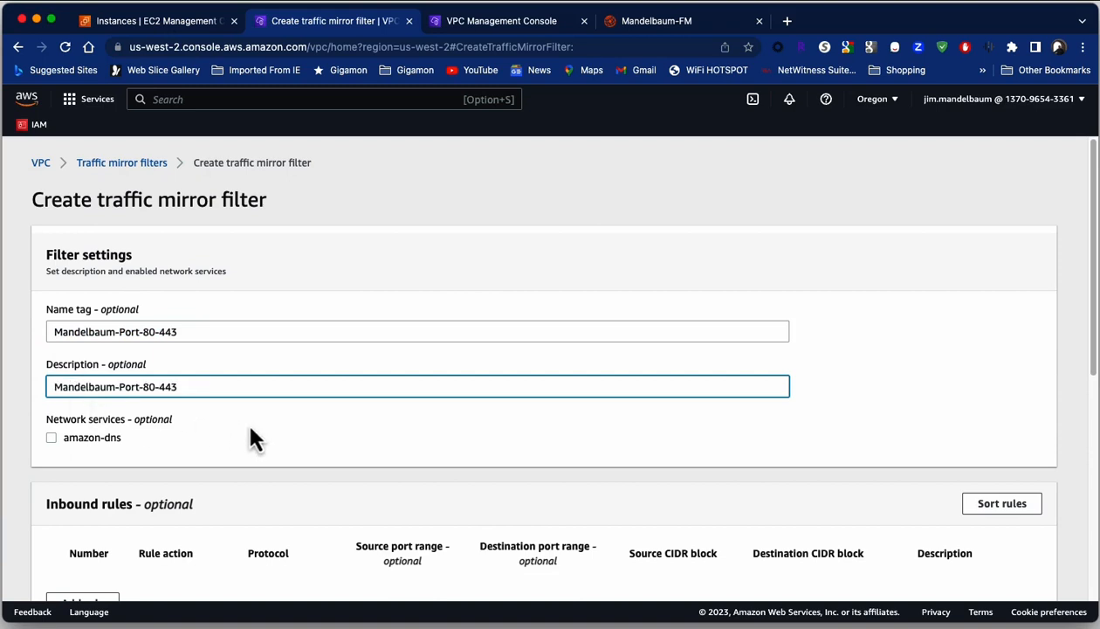
# - Add an inbound TCP accept rule numbered 100 with source port 80 and 0.0.0.0/0 as source and destination CIDR blocks
pyautogui.scroll(-3, 247, 419)
pyautogui.click(69, 370)
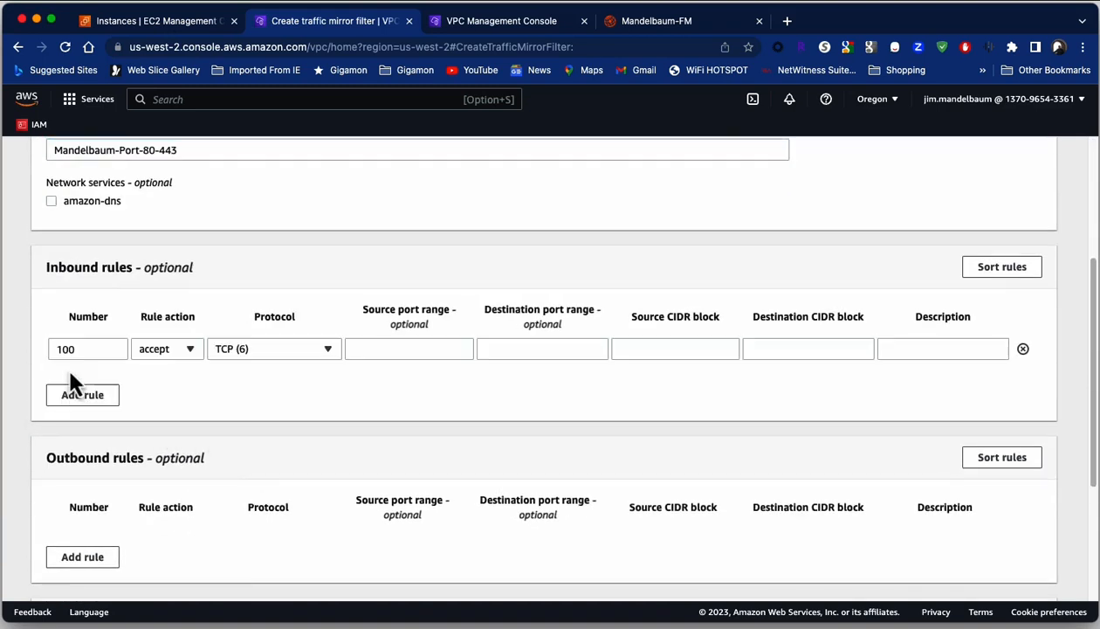
pyautogui.click(380, 350)
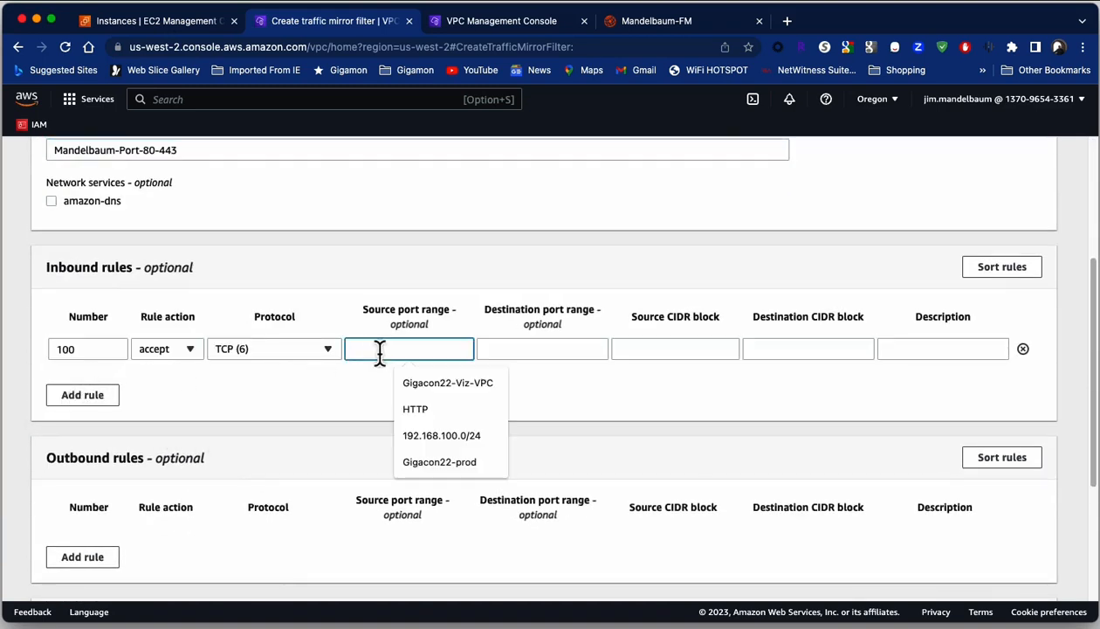
pyautogui.write('80')
pyautogui.click(631, 348)
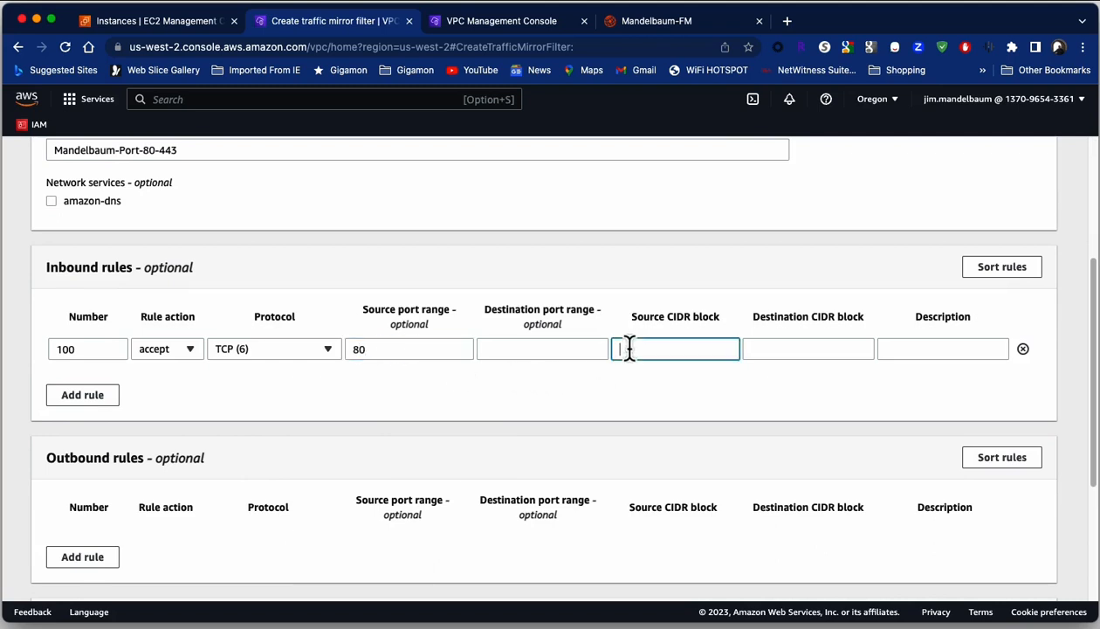
pyautogui.write('0.0.0.0/0')
pyautogui.click(769, 348)
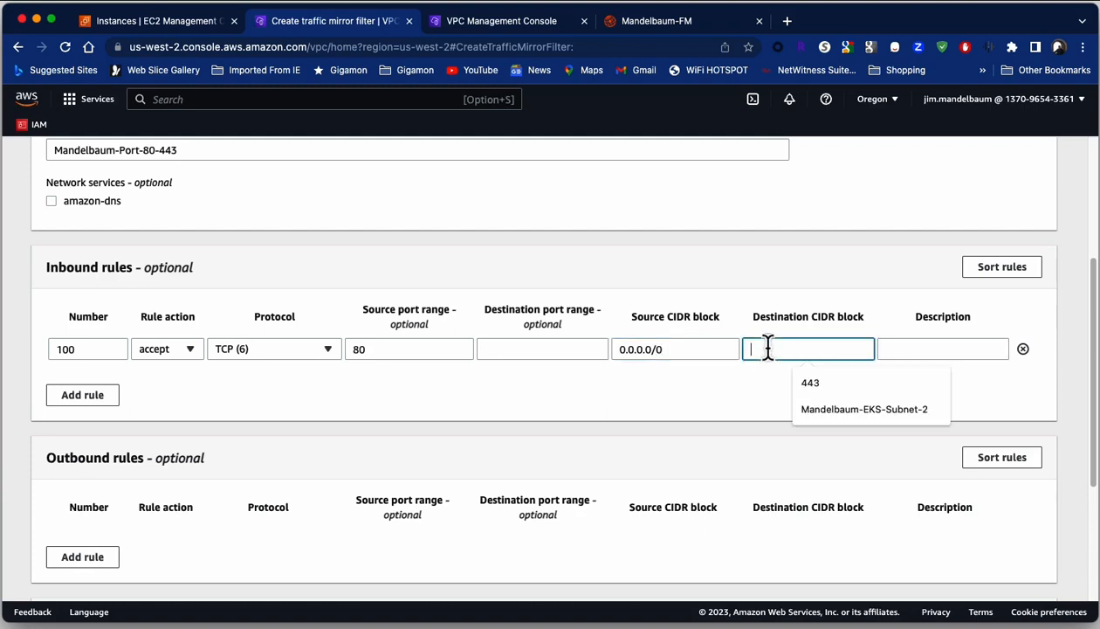
pyautogui.write('0.0.0.')
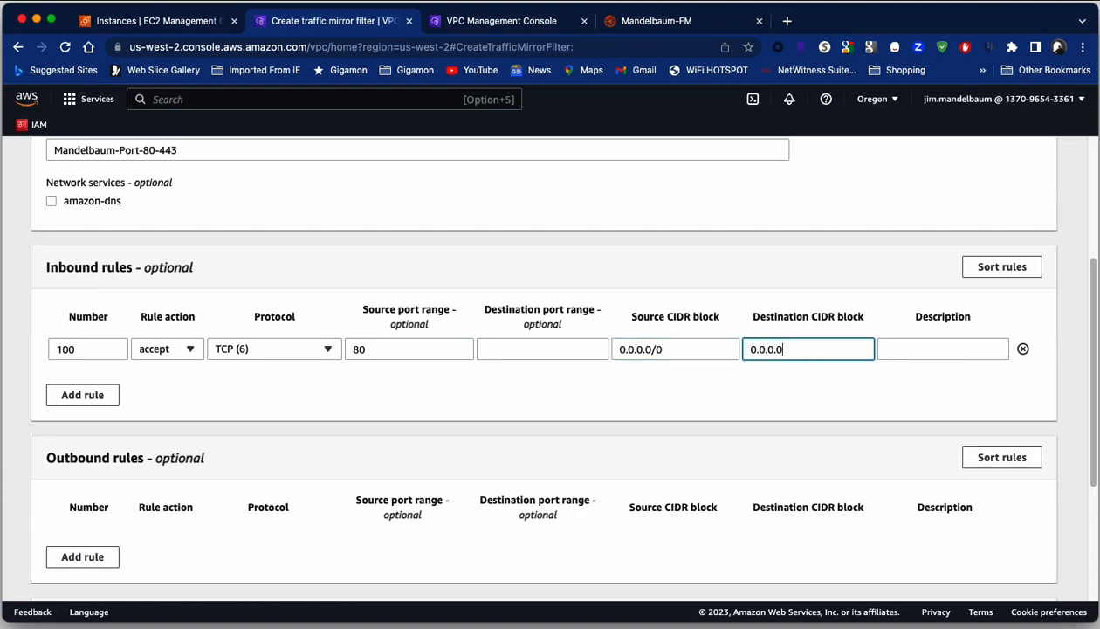
pyautogui.write('0/0')
# - Add a second inbound TCP accept rule, number 200, with source port 443 and 0.0.0.0/0 as source and destination CIDR blocks
pyautogui.click(85, 399)
pyautogui.click(376, 377)
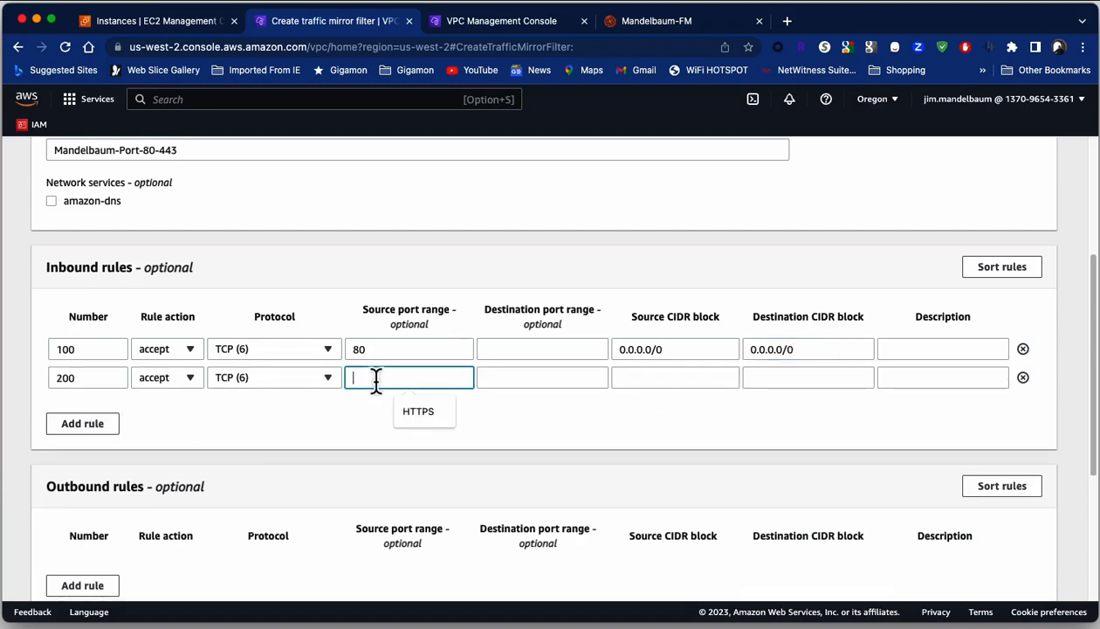
pyautogui.write('443')
pyautogui.click(640, 376)
pyautogui.write('0.0.0.')
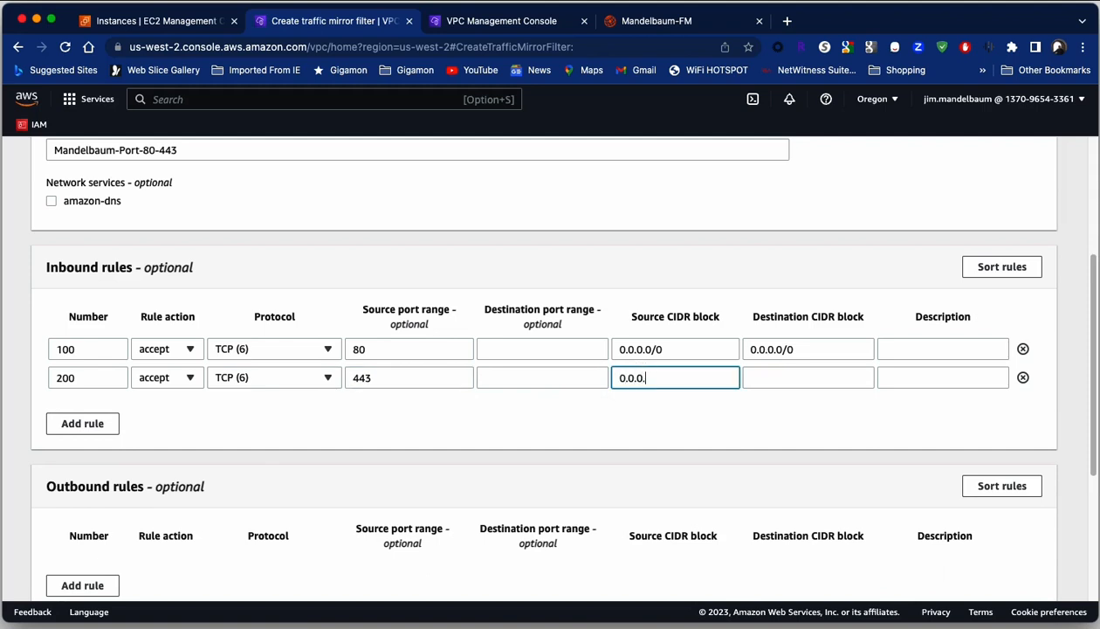
pyautogui.write('0/0')
pyautogui.click(752, 376)
pyautogui.write('0.0.0.0/0')
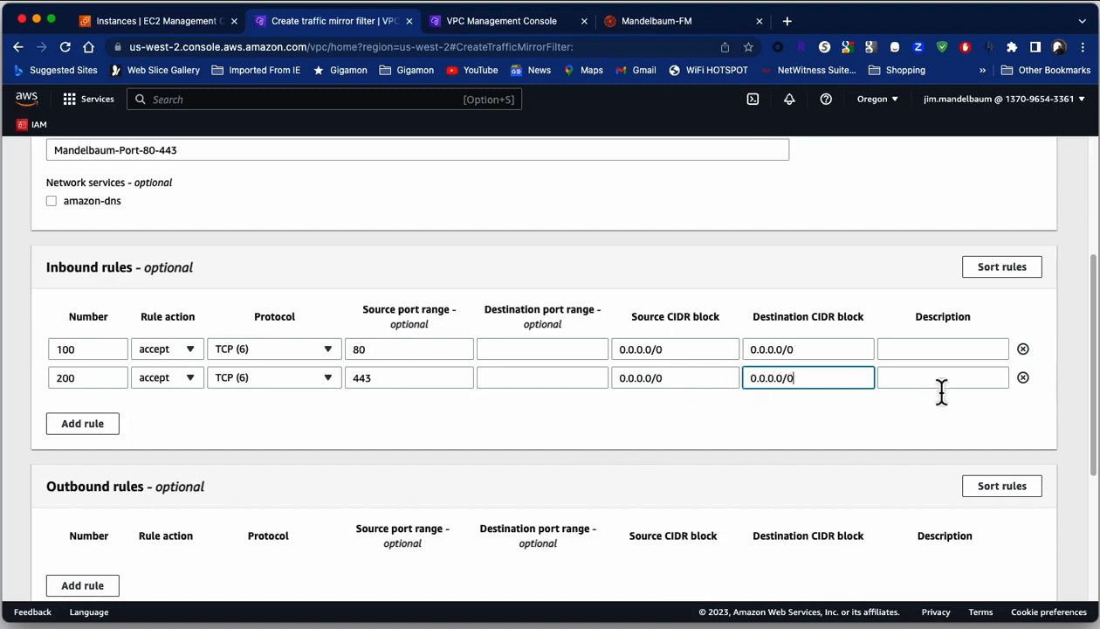
# - Describe inbound rule 100 as "http" and inbound rule 200 as "https"
pyautogui.click(923, 350)
pyautogui.write('http')
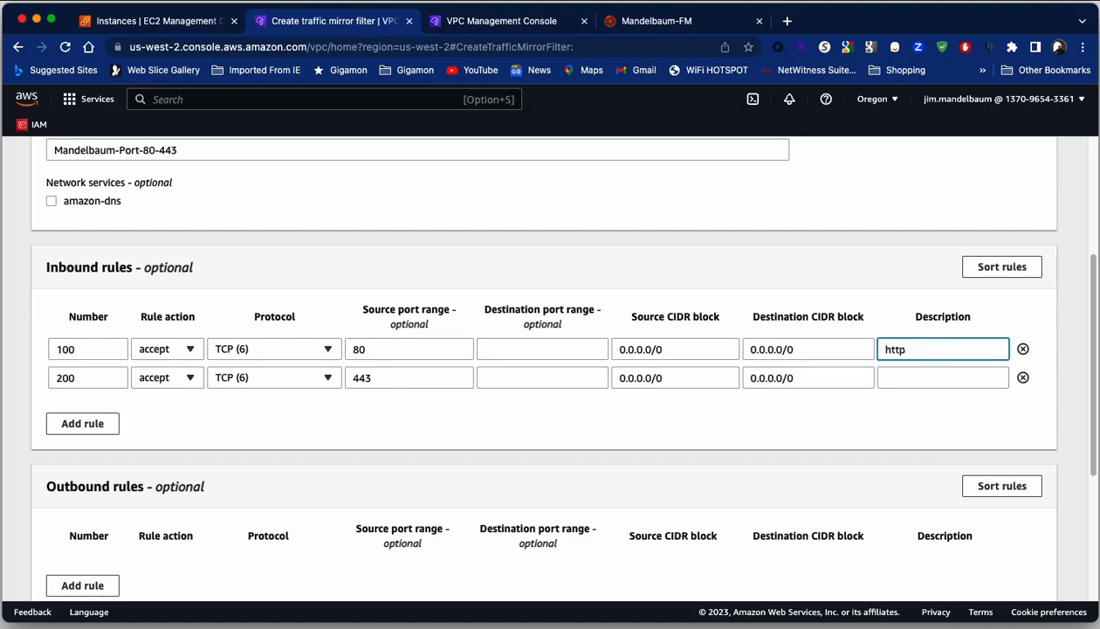
pyautogui.click(934, 379)
pyautogui.write('ht')
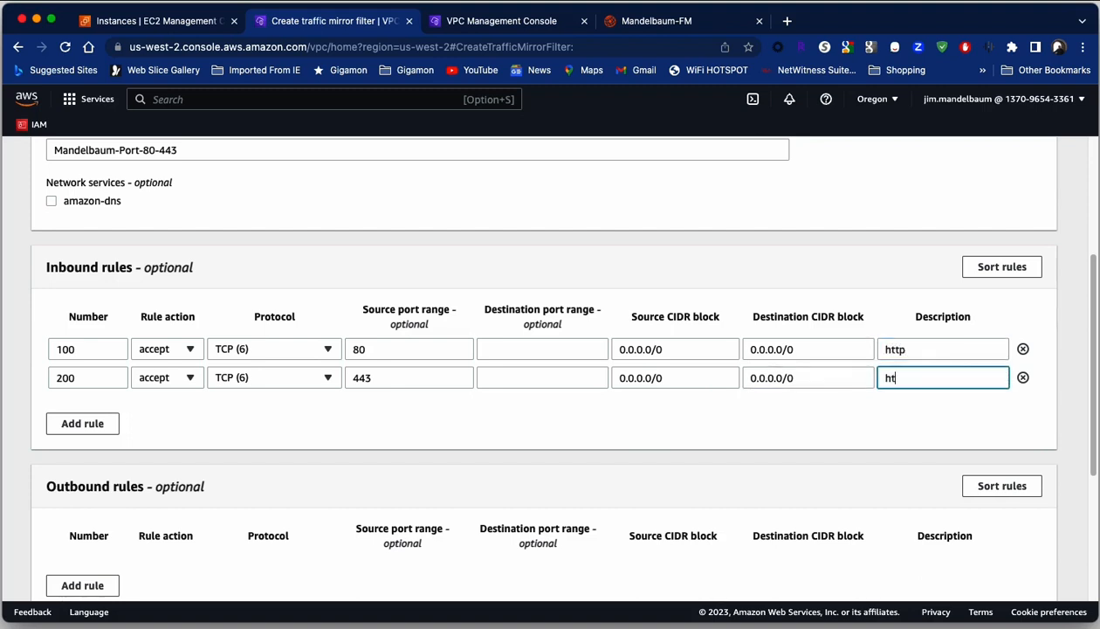
pyautogui.write('tps')
pyautogui.click(642, 420)
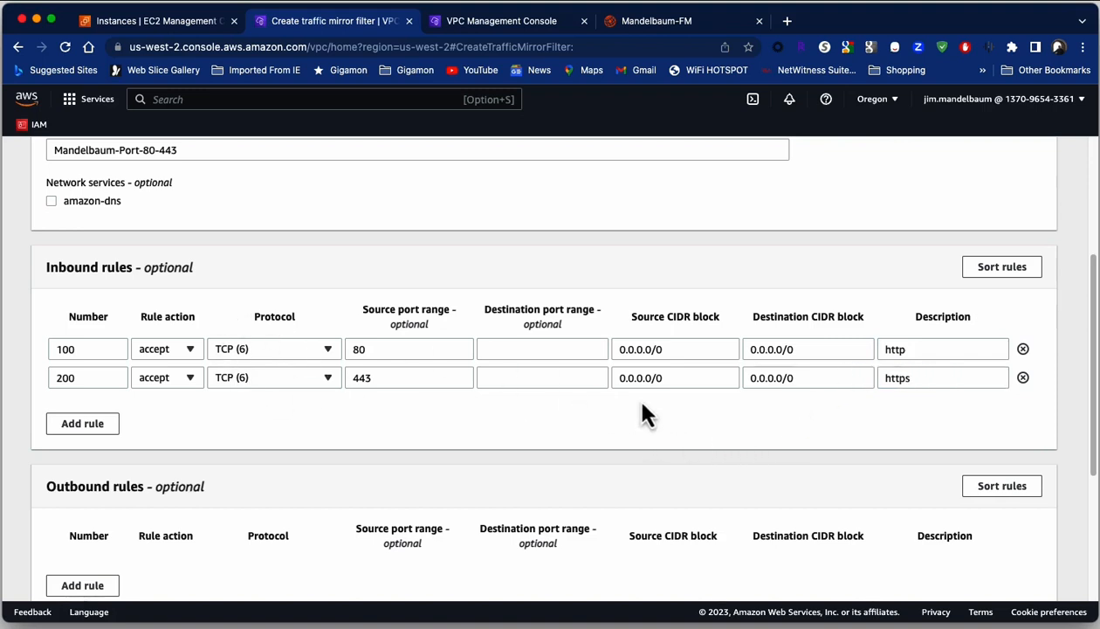
# - Add a second tag to the mirror filter with key in_use_by_gigamon and value True
pyautogui.scroll(-5, 644, 412)
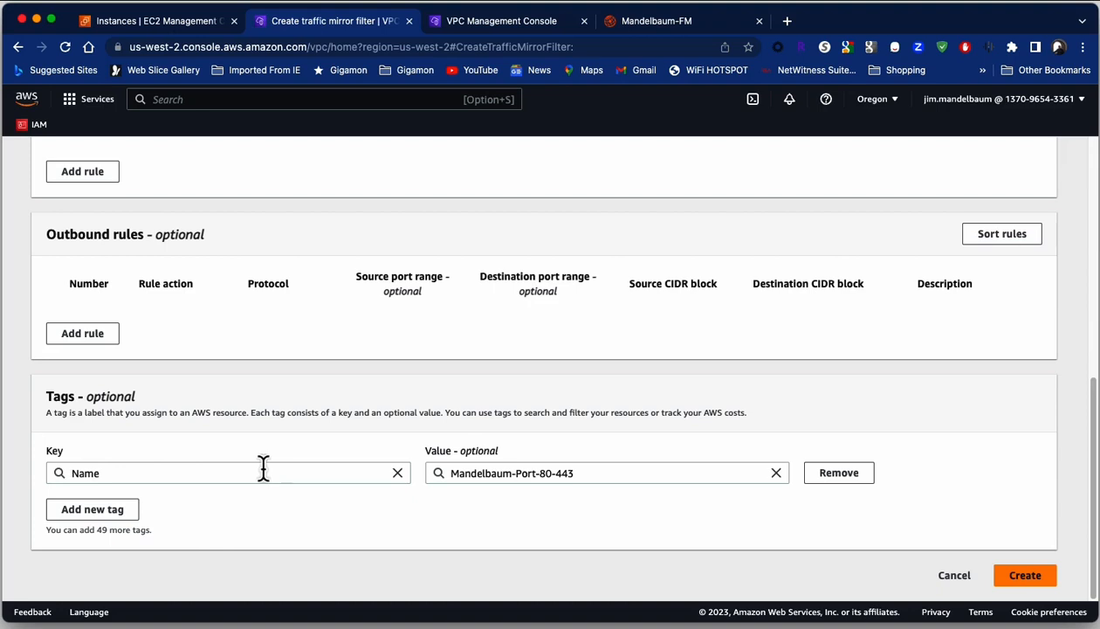
pyautogui.click(129, 509)
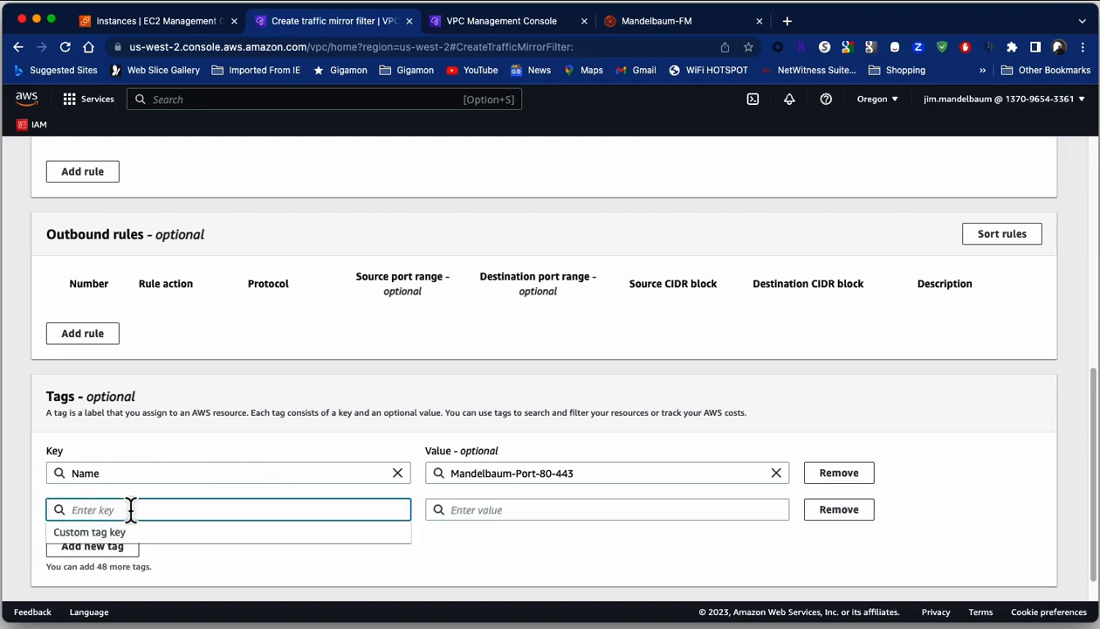
pyautogui.write('in_use_by_gigamon')
pyautogui.click(485, 511)
pyautogui.write('True')
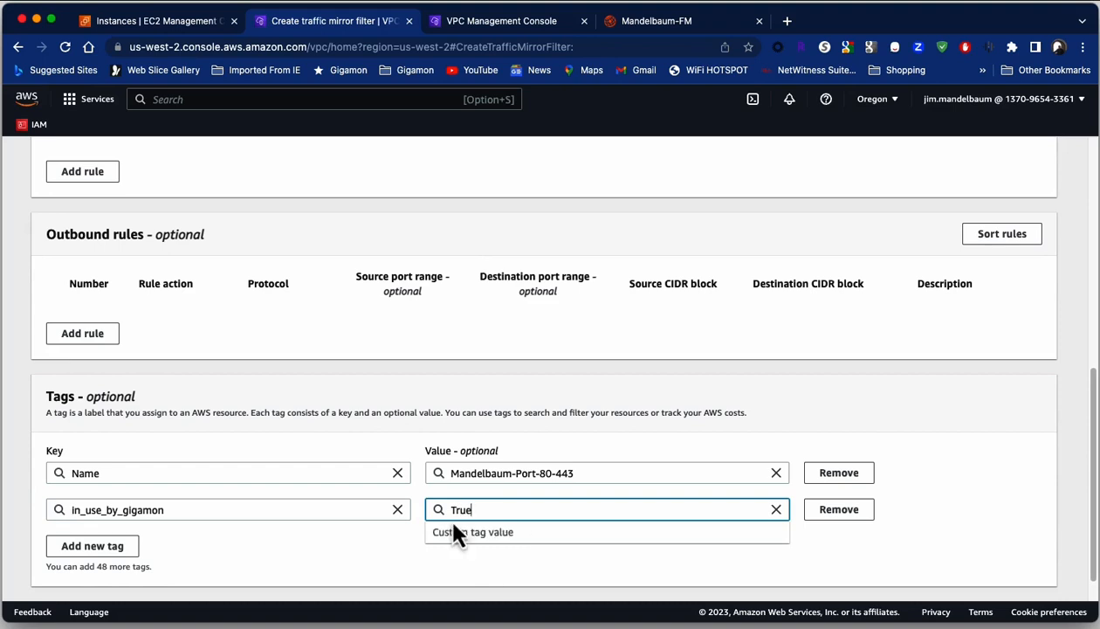
pyautogui.click(374, 555)
pyautogui.scroll(-1, 974, 550)
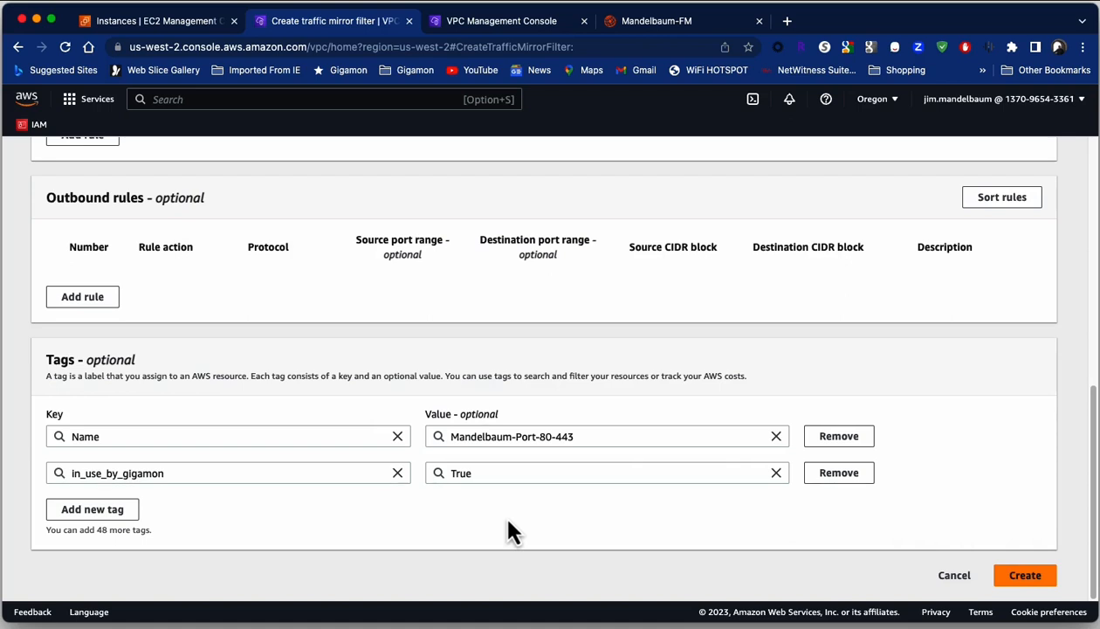
# - Add a tag with key vpcs and the Visibility VPC's ID, copied from the VPC list and followed by a comma, as its value
pyautogui.click(93, 511)
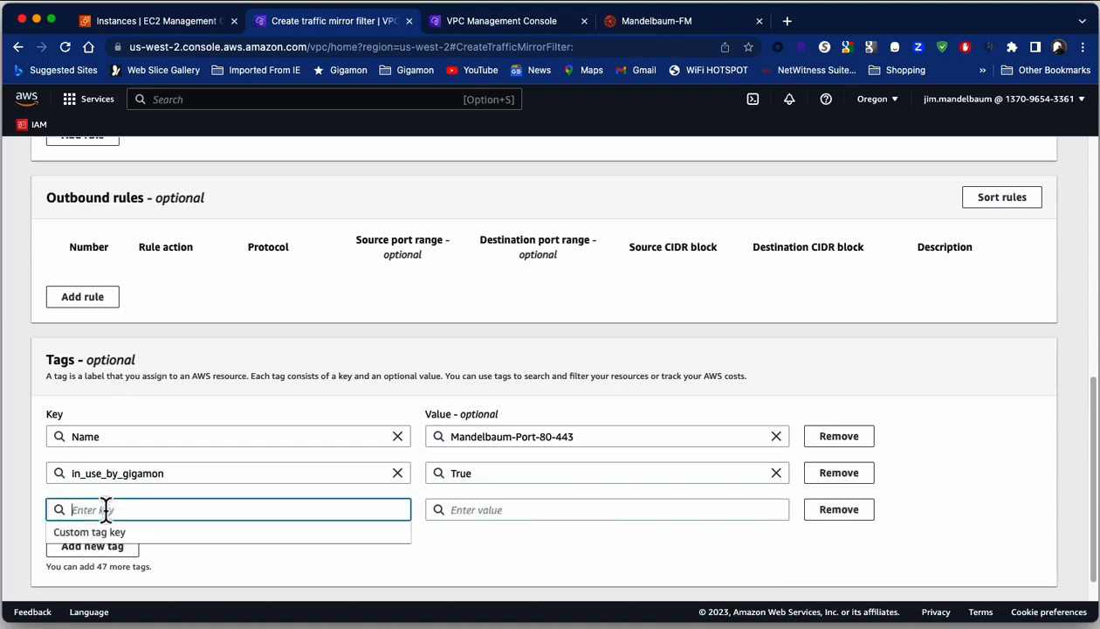
pyautogui.write('vpcs')
pyautogui.click(479, 506)
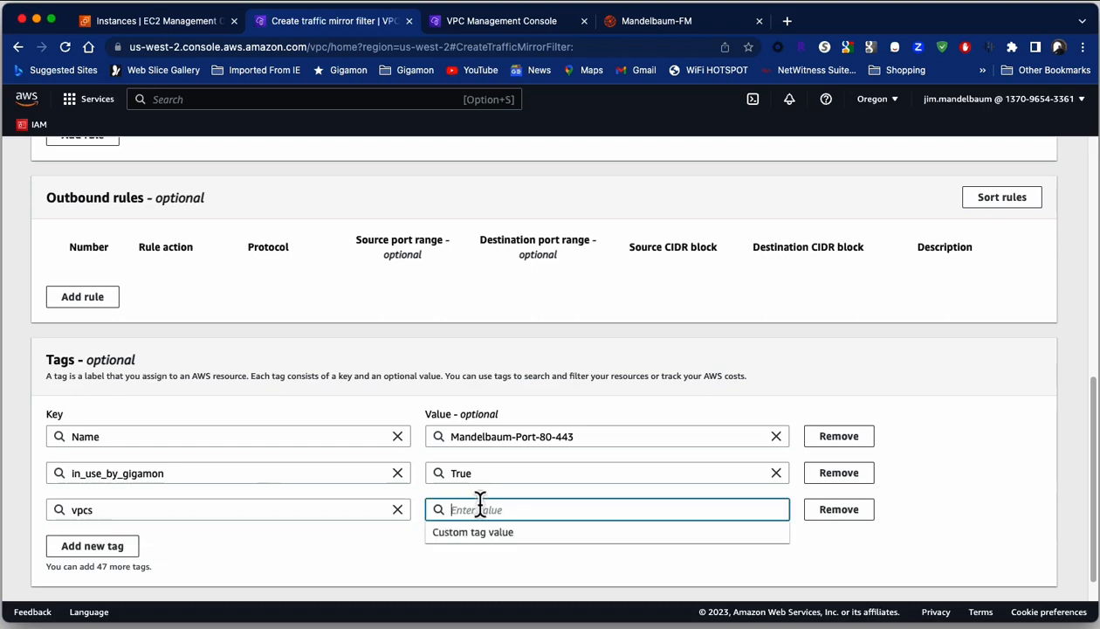
pyautogui.click(496, 26)
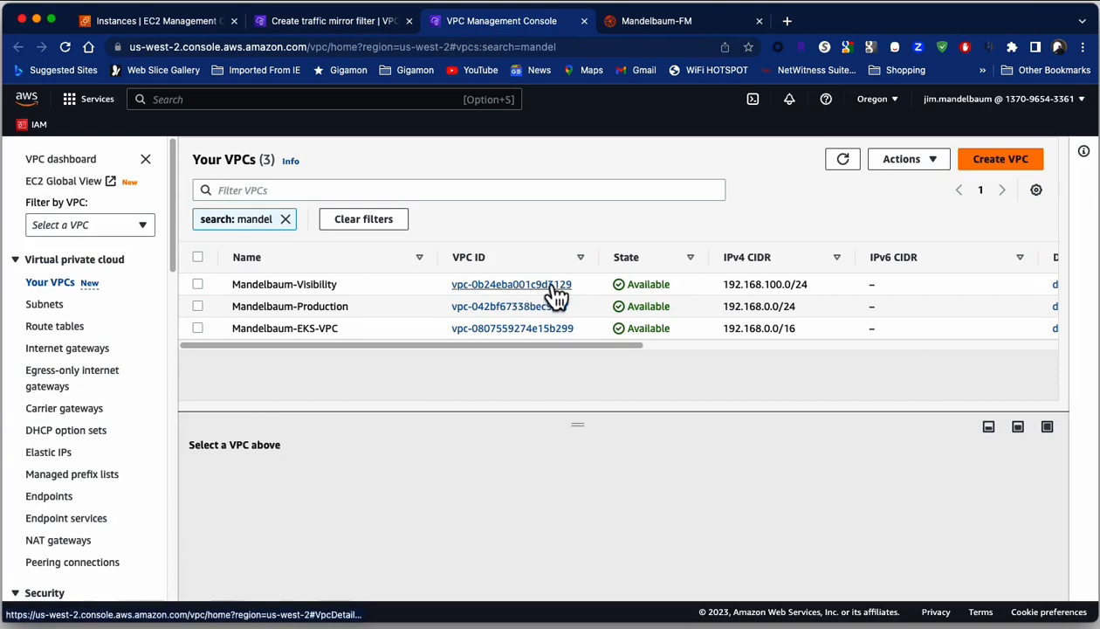
pyautogui.click(404, 288)
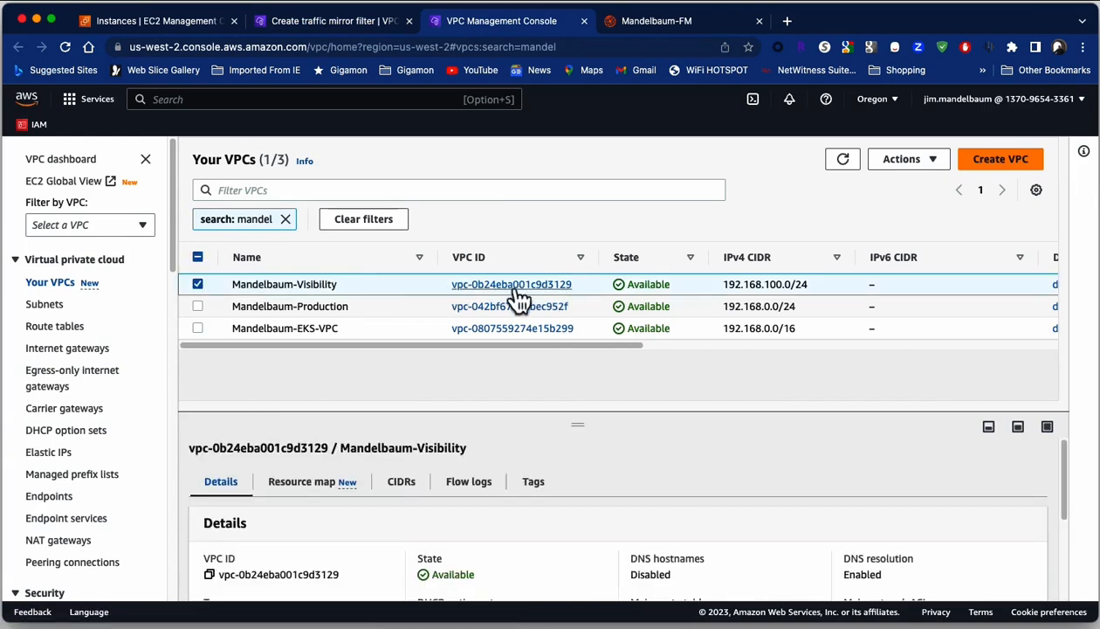
pyautogui.click(209, 574)
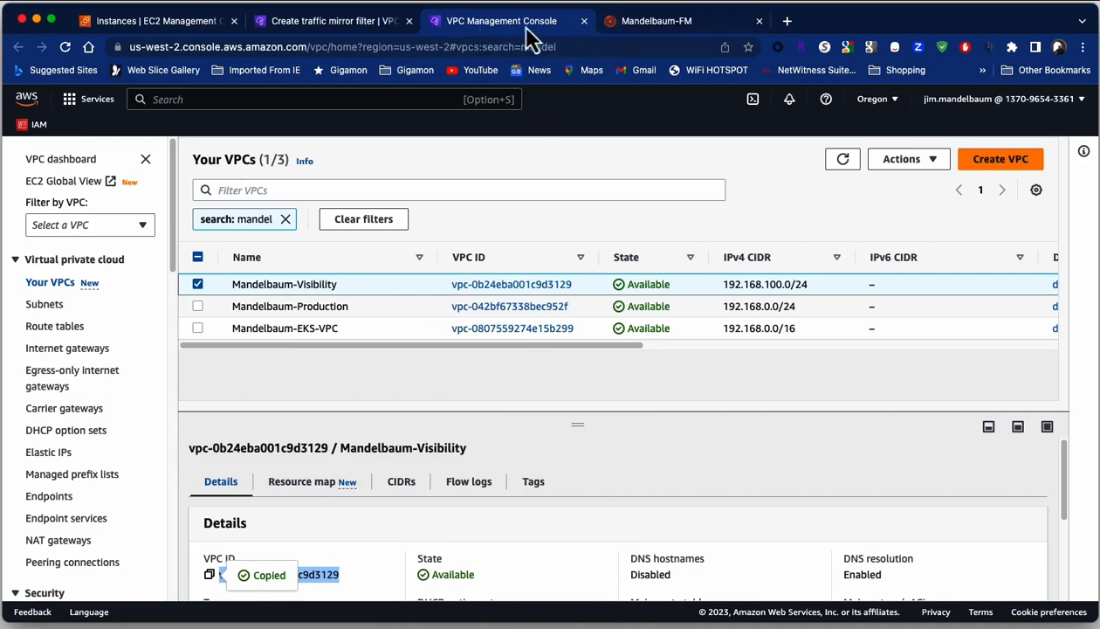
pyautogui.click(302, 23)
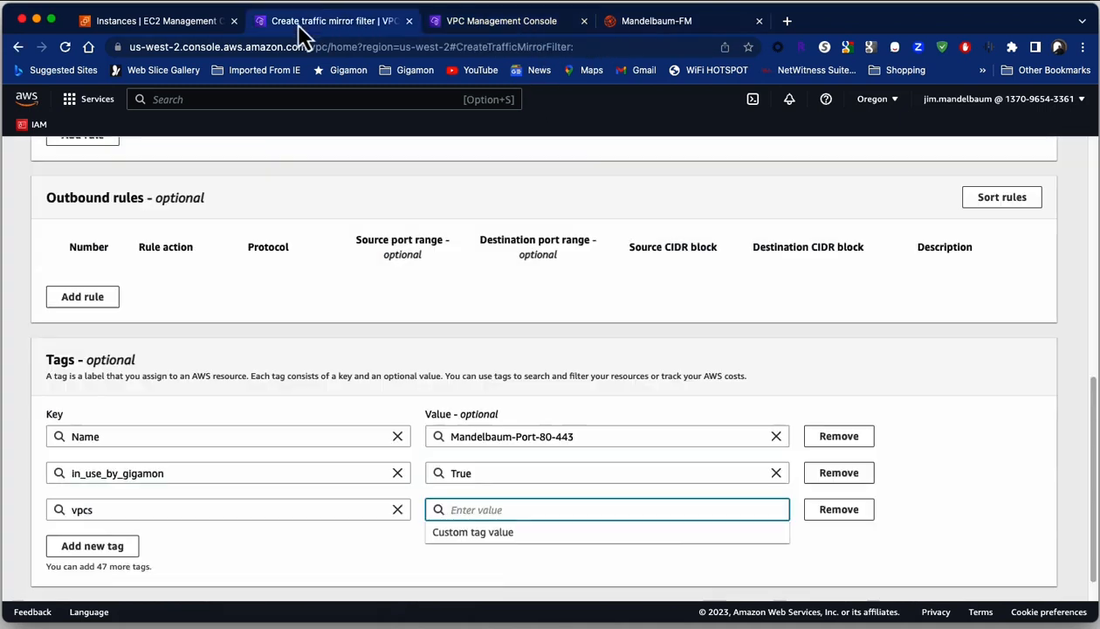
pyautogui.rightClick(469, 508)
pyautogui.click(493, 500)
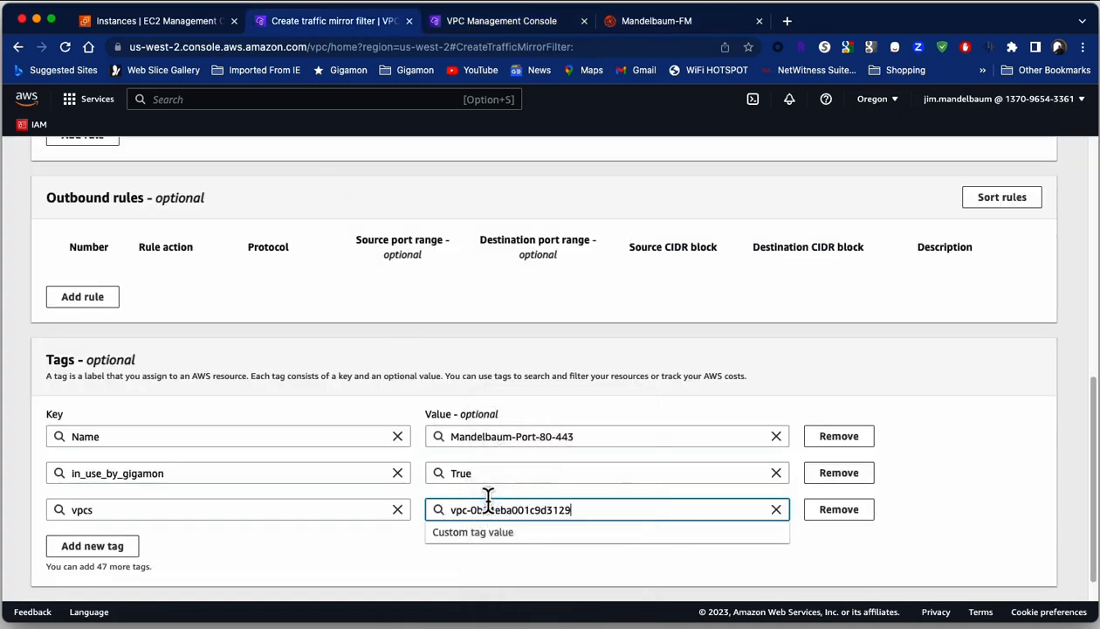
pyautogui.write(',')
# - Copy the Production VPC's ID from the VPC list and append it to the vpcs tag value after the comma
pyautogui.click(515, 26)
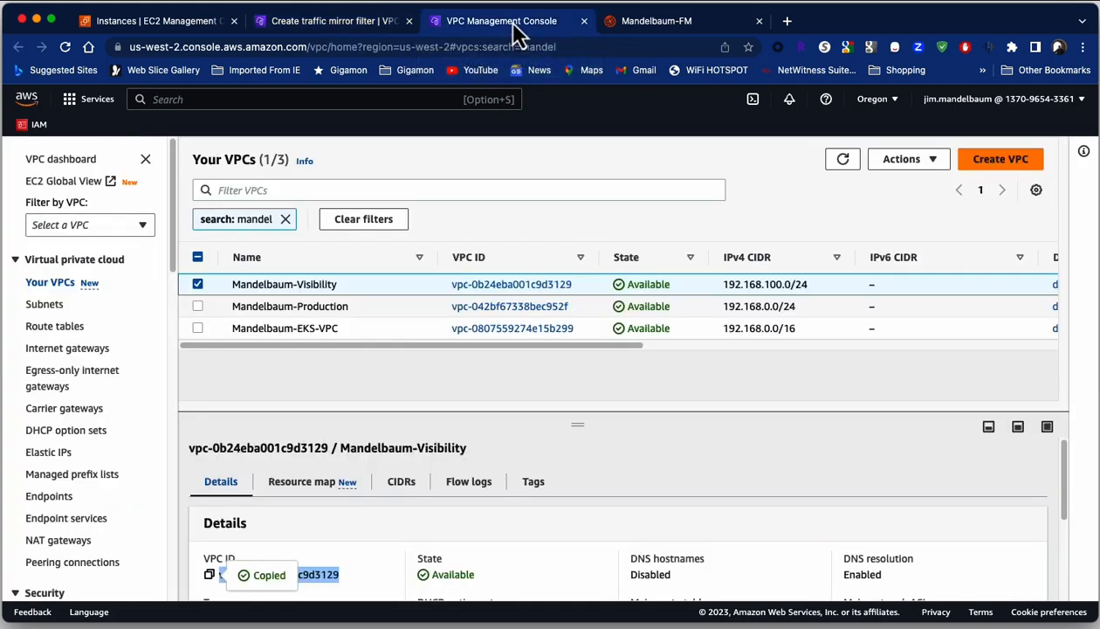
pyautogui.click(386, 309)
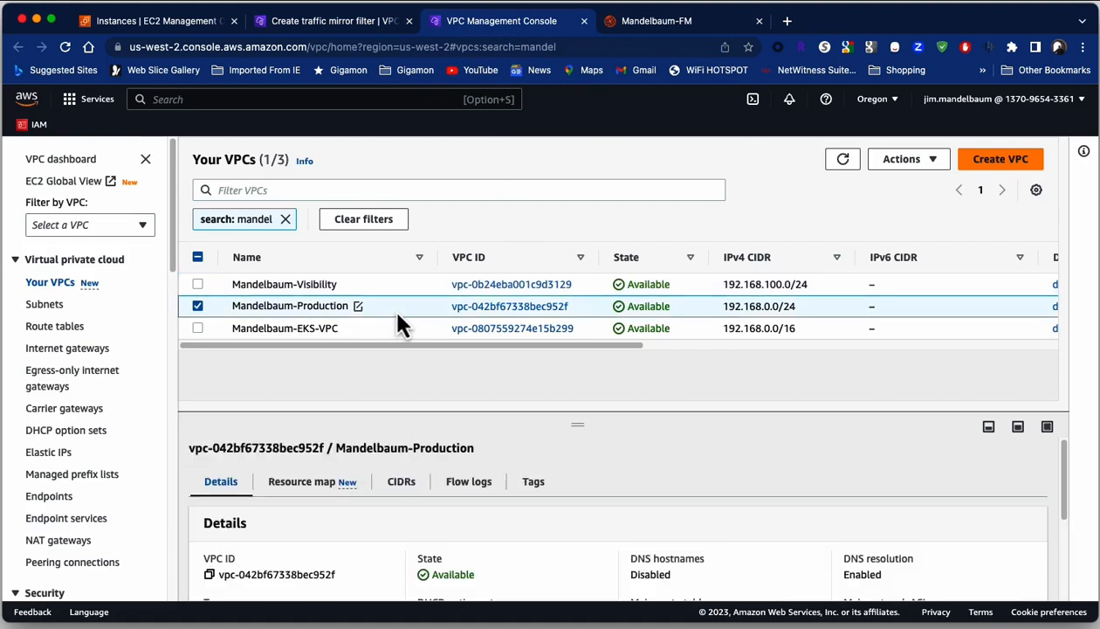
pyautogui.click(210, 575)
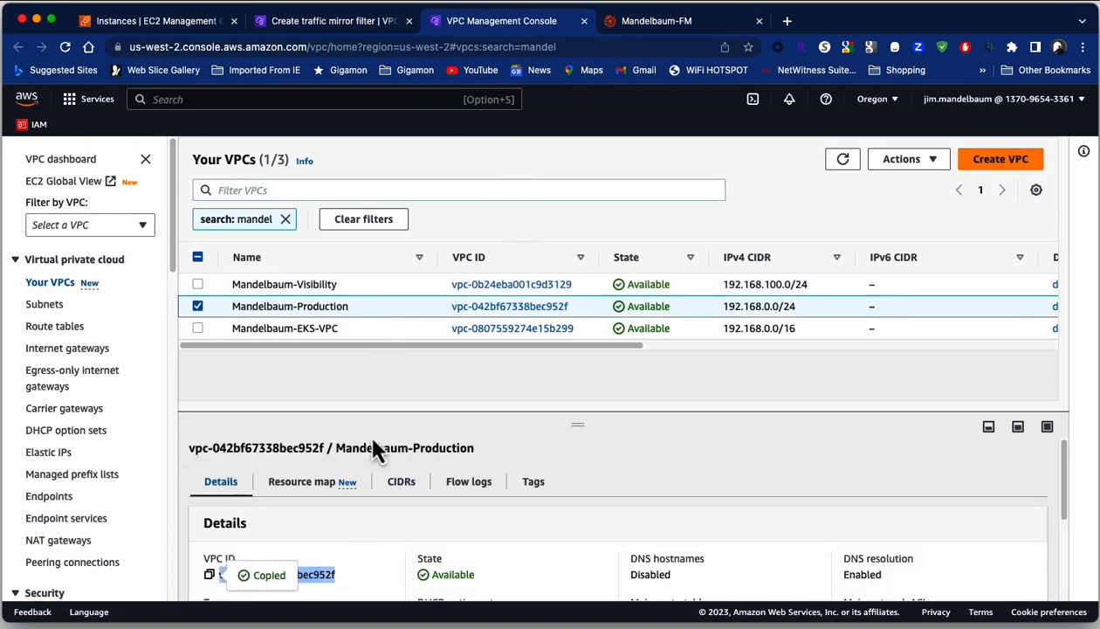
pyautogui.click(332, 30)
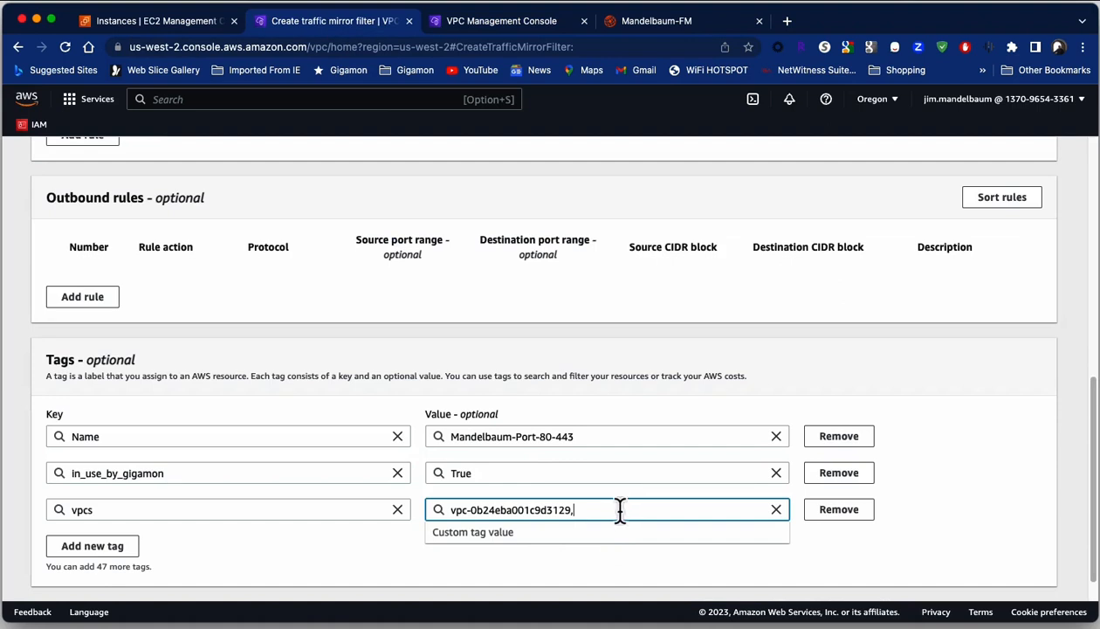
pyautogui.press('super+v')
pyautogui.click(984, 461)
# - Create the traffic mirror filter and return to the list of mirror filters
pyautogui.scroll(-1, 985, 460)
pyautogui.click(1015, 580)
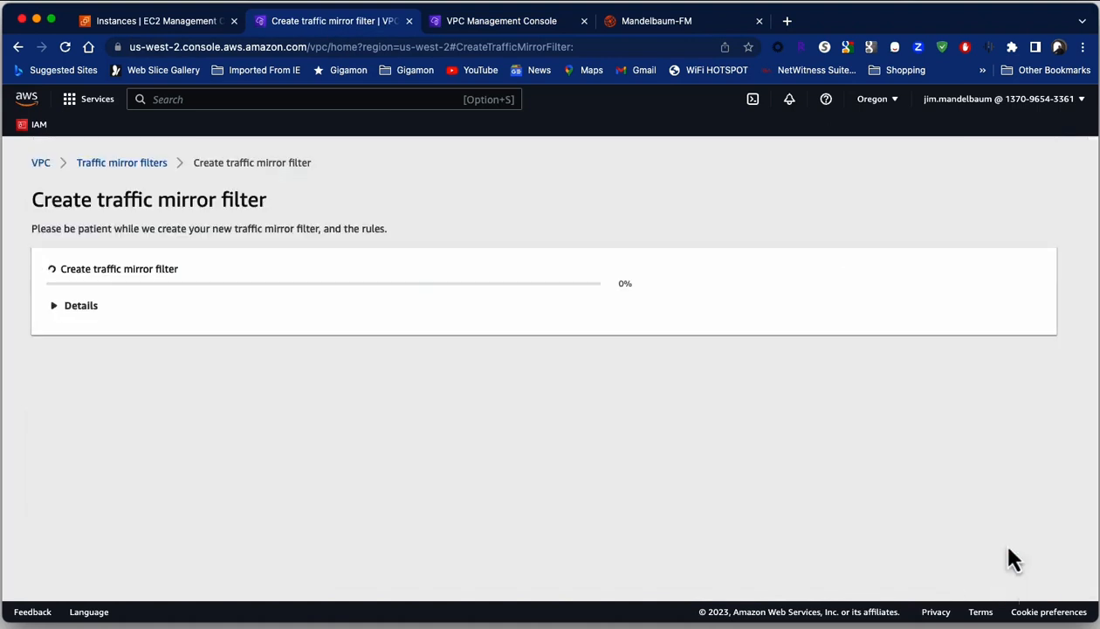
pyautogui.click(1027, 342)
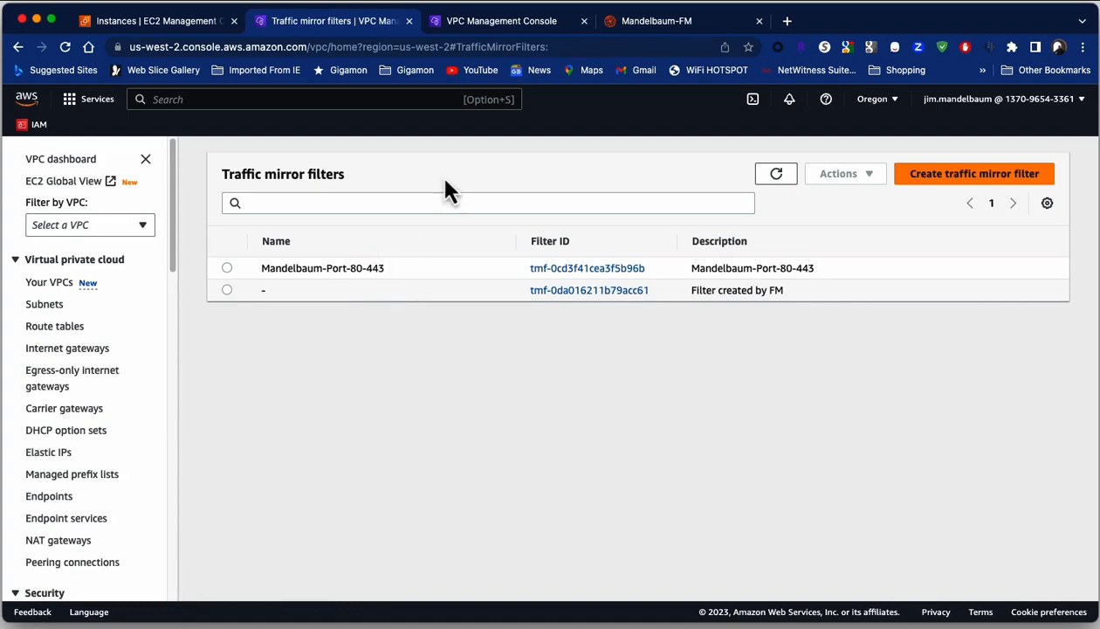
# - Switch to GigaVUE-FM and redeploy the Pass-All-Traffic session by selecting its whole monitoring domain
pyautogui.click(646, 25)
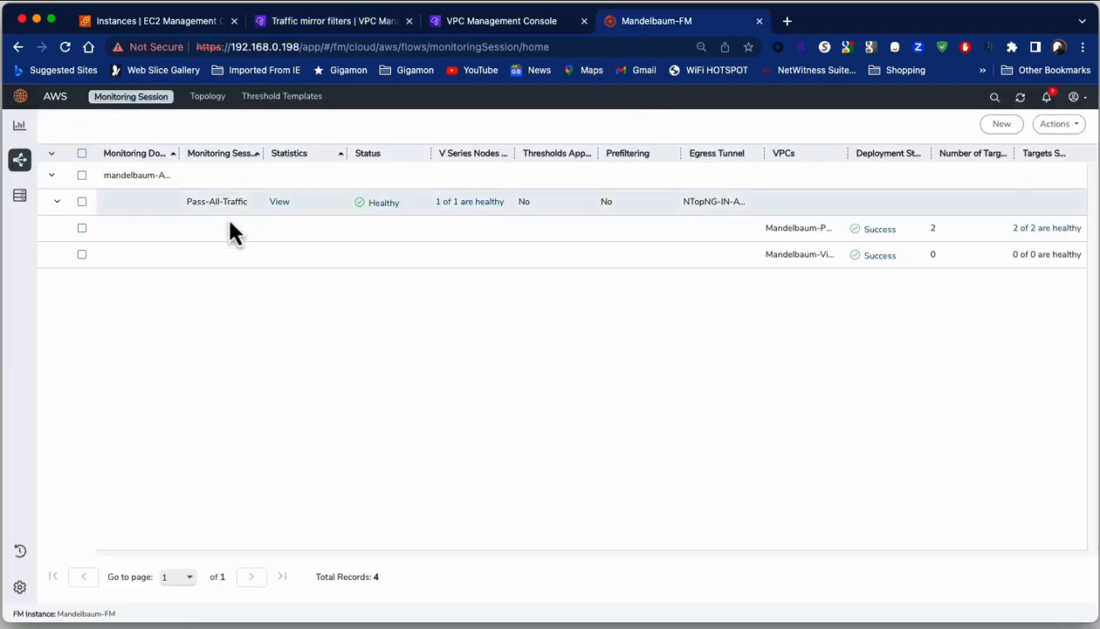
pyautogui.click(82, 177)
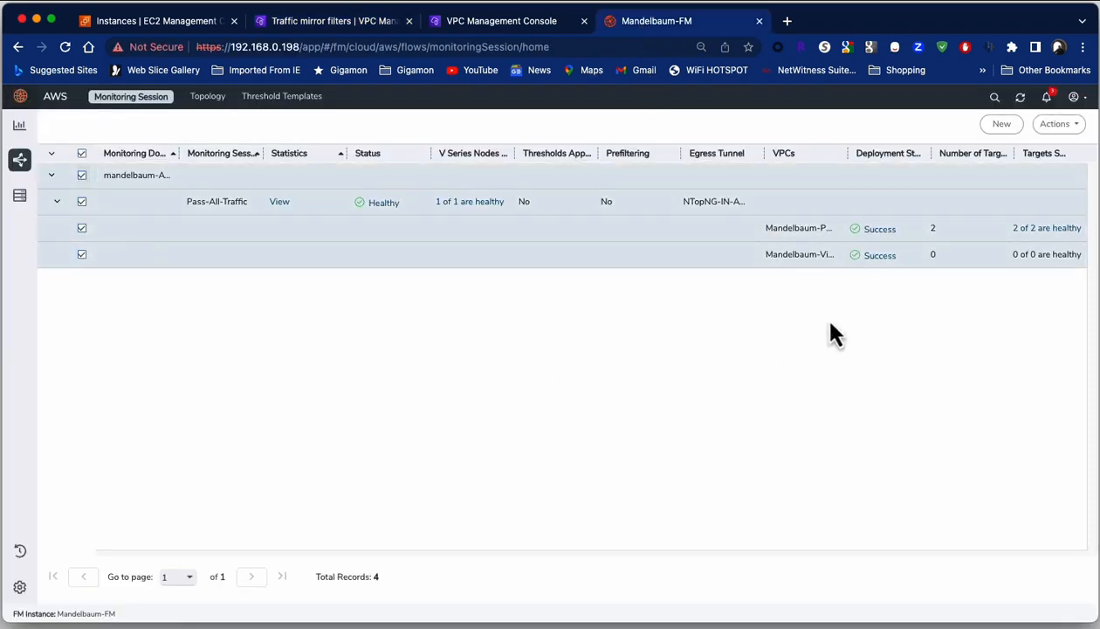
pyautogui.click(1052, 126)
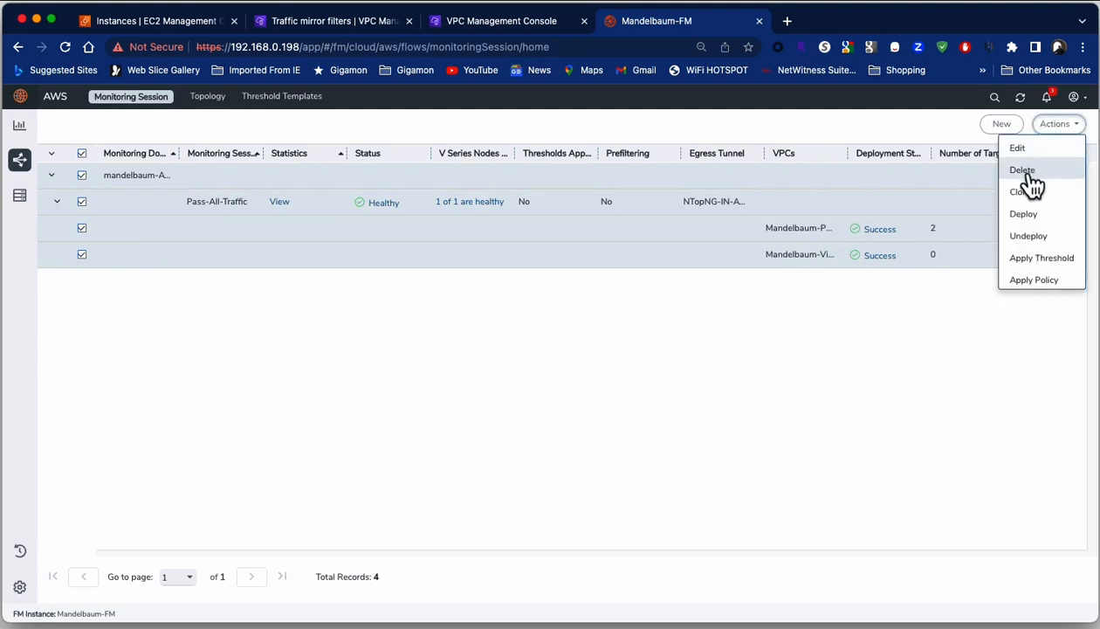
pyautogui.click(1029, 217)
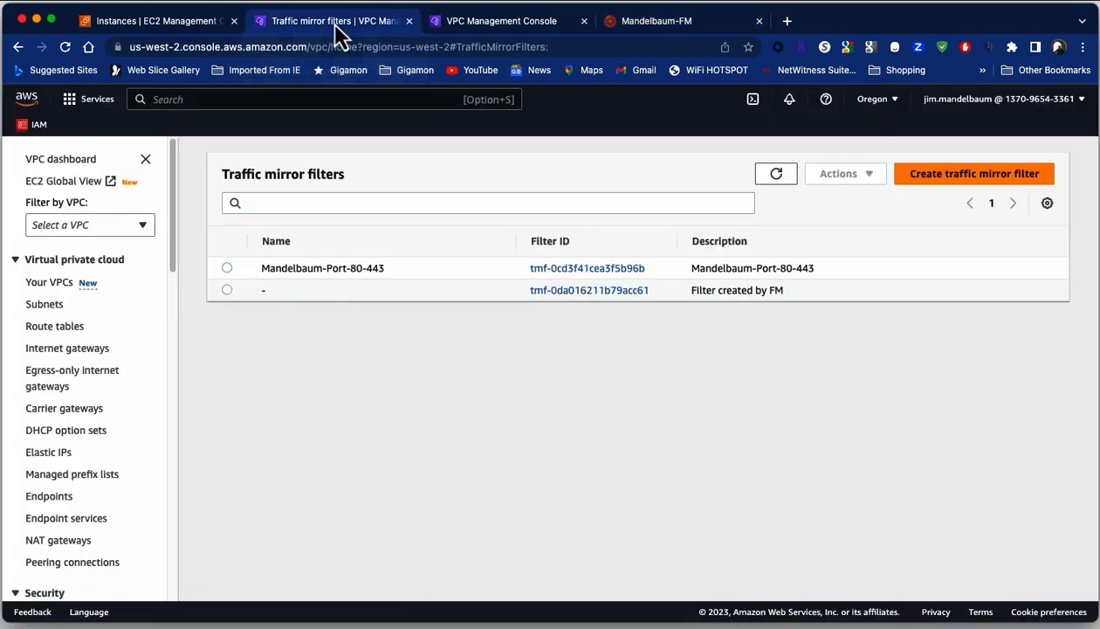
# - Go back to the AWS console and filter the traffic mirror sessions by "man"
pyautogui.click(329, 23)
pyautogui.scroll(-10, 115, 447)
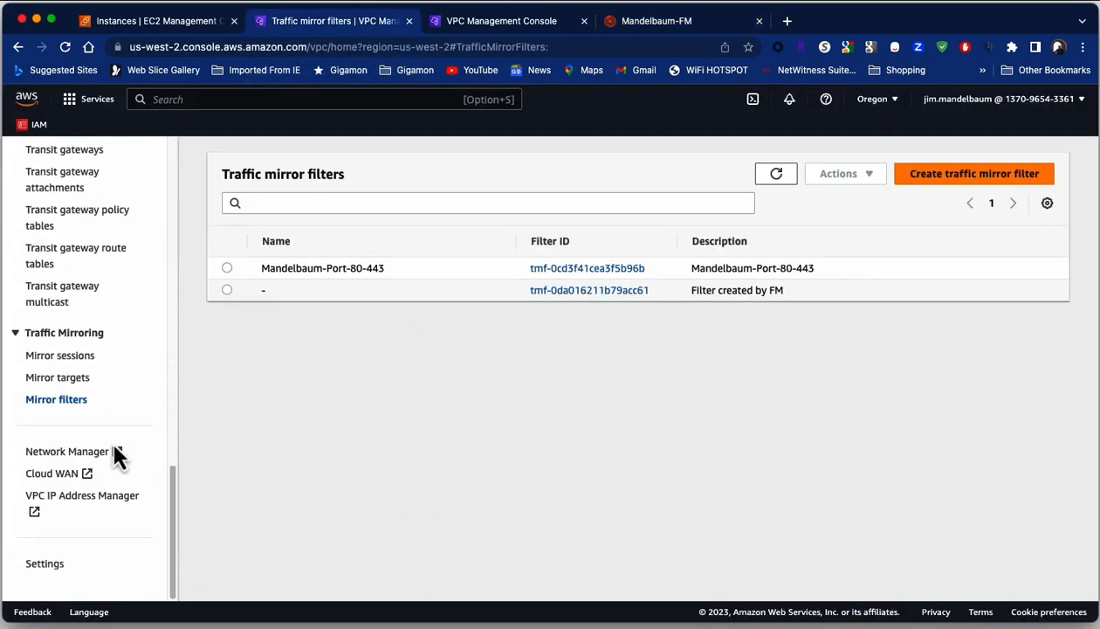
pyautogui.click(63, 357)
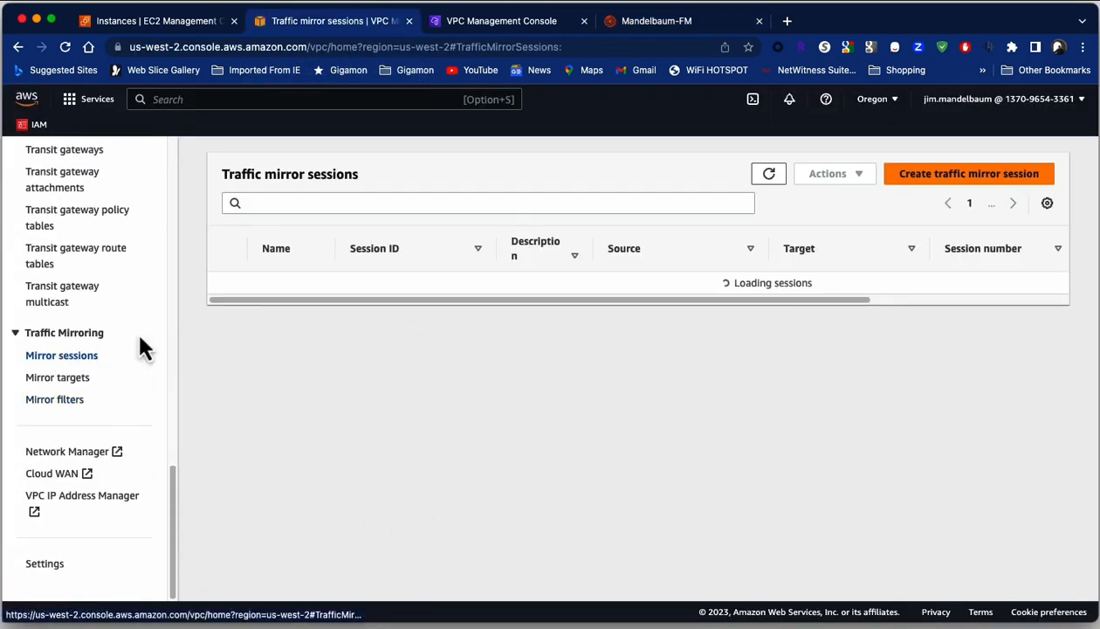
pyautogui.click(320, 202)
pyautogui.write('ma')
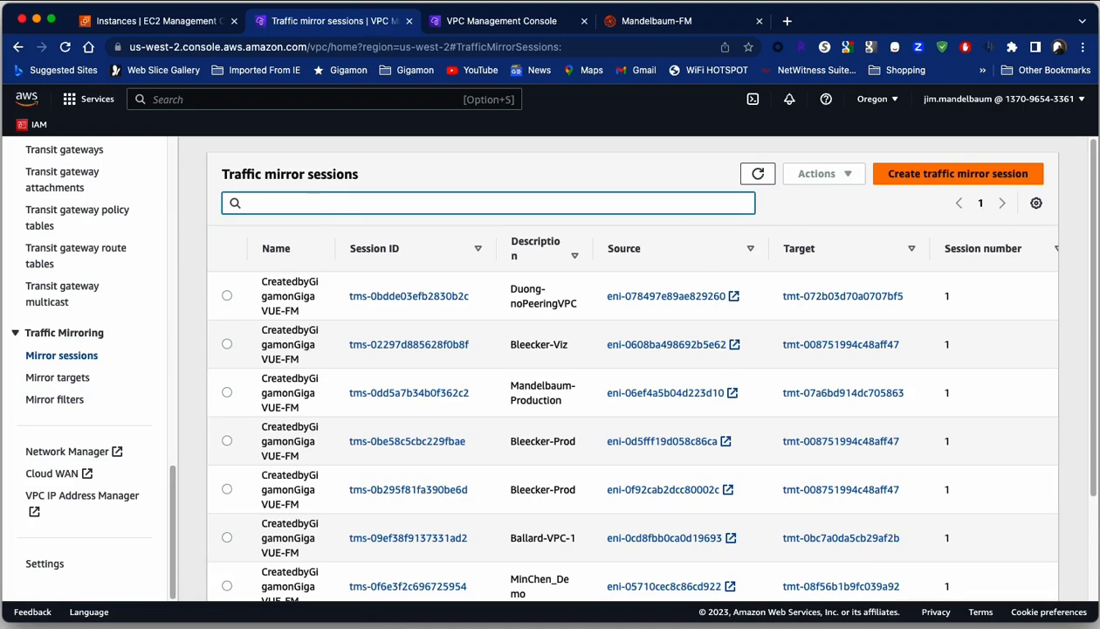
pyautogui.write('n')
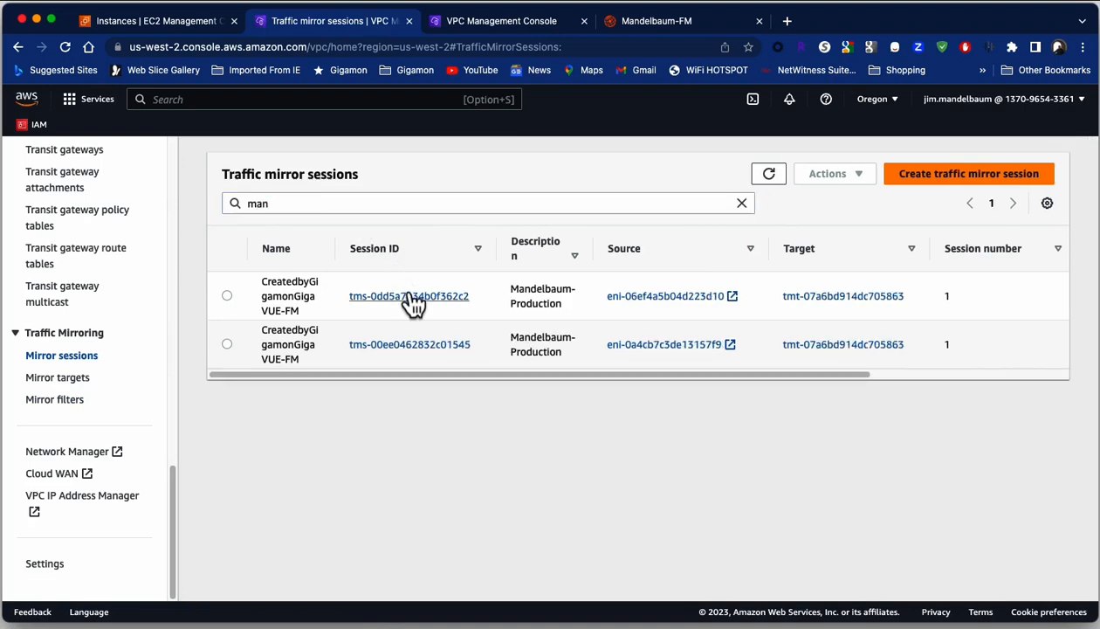
# - Open the first matching mirror session and examine the inbound rules of its Port-80-443 mirror filter
pyautogui.click(408, 296)
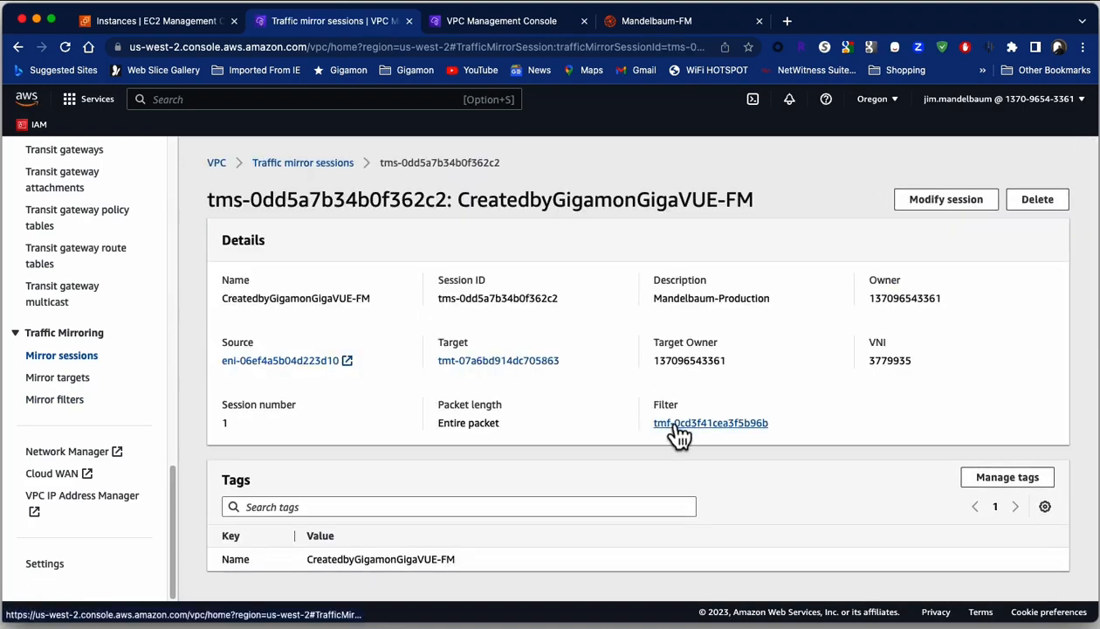
pyautogui.click(698, 453)
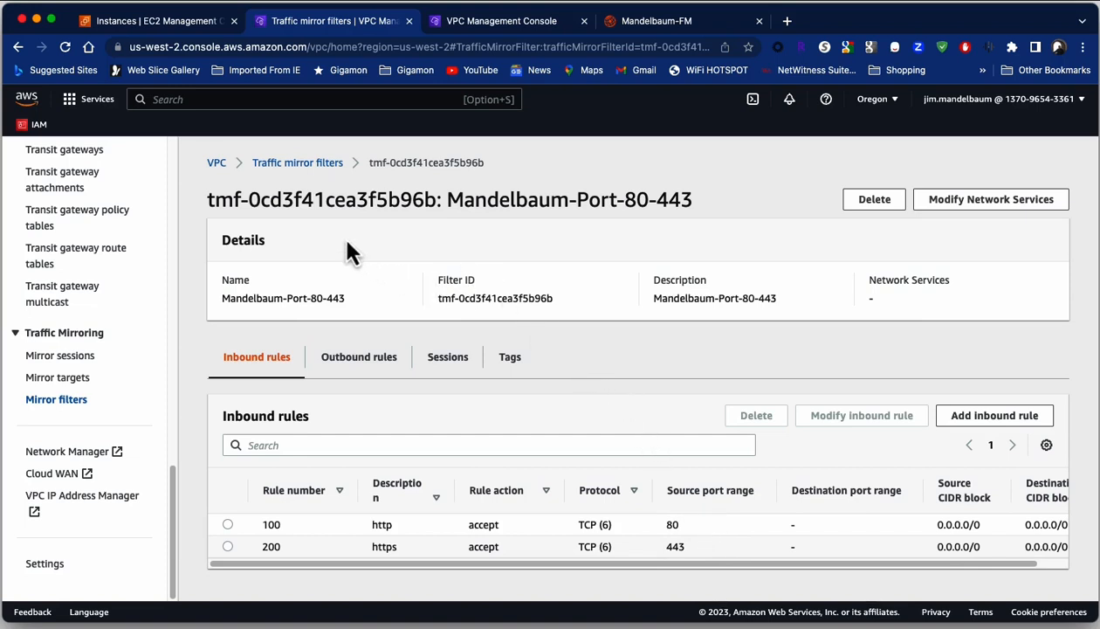
pyautogui.click(322, 174)
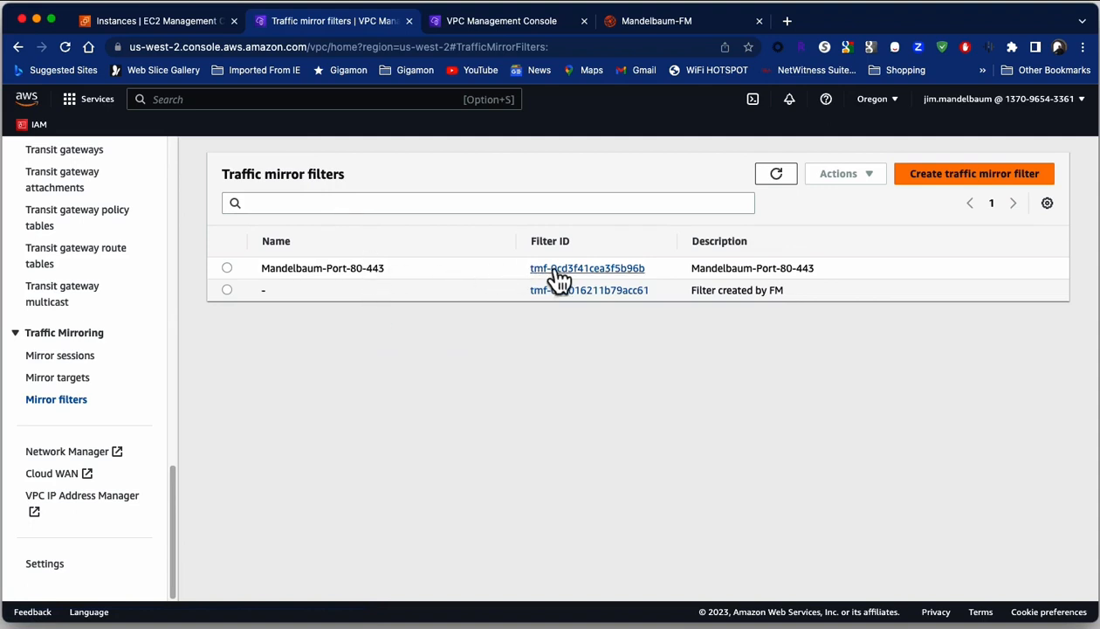
pyautogui.click(559, 269)
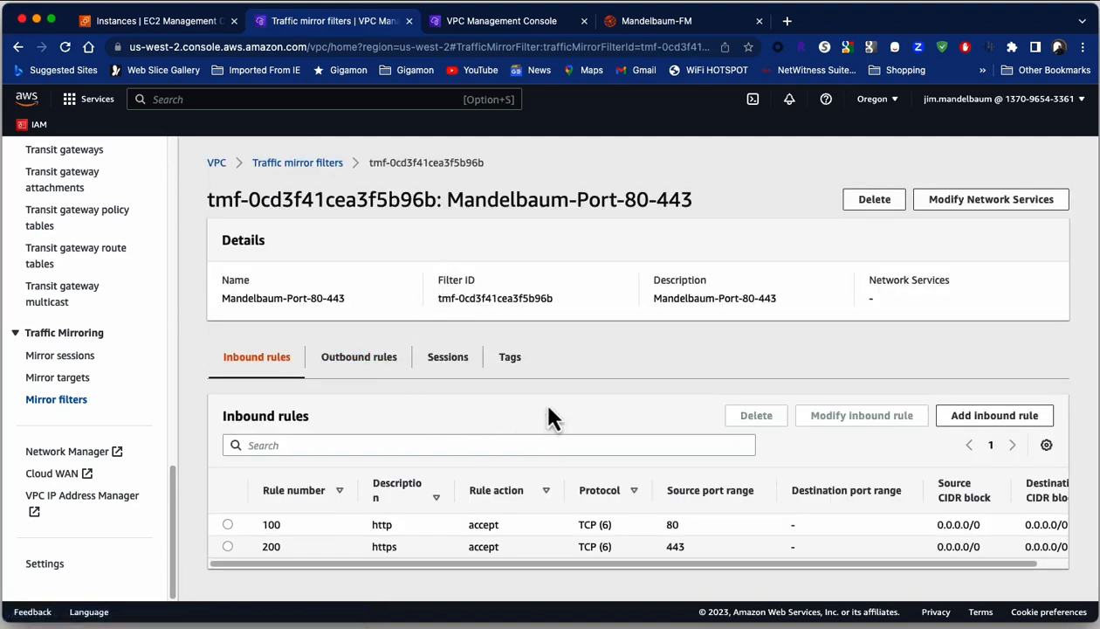
# - Return to GigaVUE-FM, select the entire monitoring domain and deploy its Pass-All-Traffic session once more
pyautogui.click(628, 23)
pyautogui.click(81, 175)
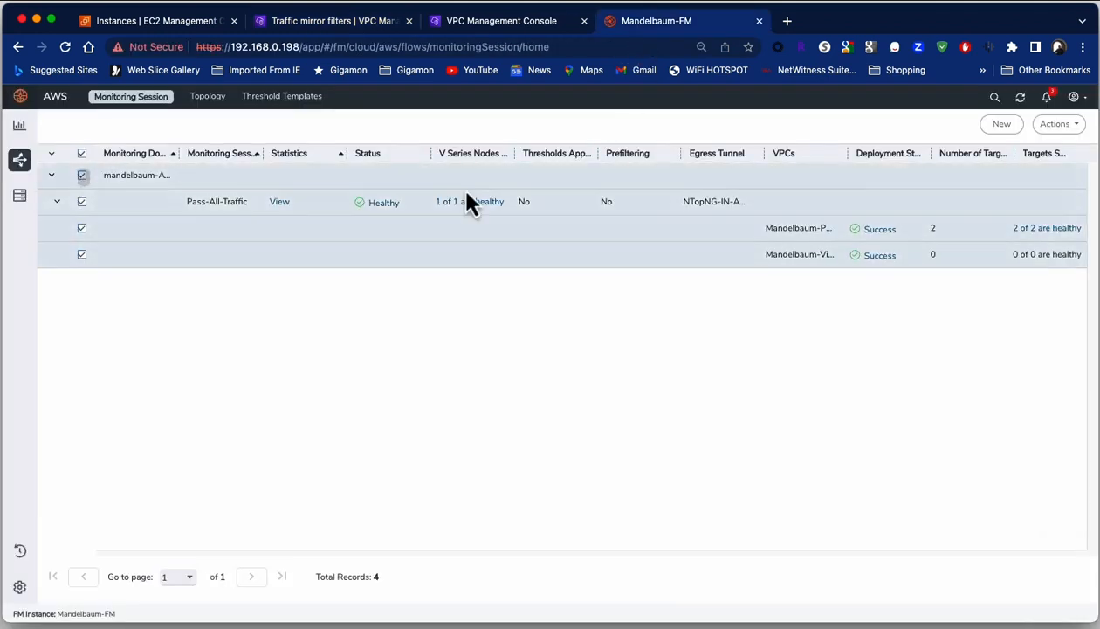
pyautogui.click(1058, 124)
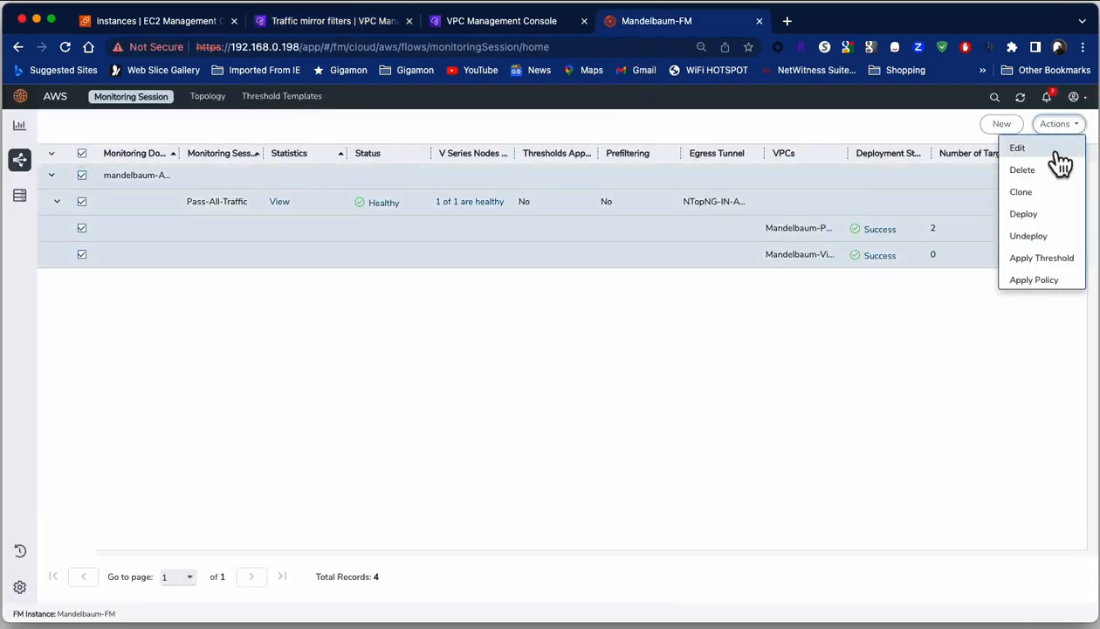
pyautogui.click(1035, 212)
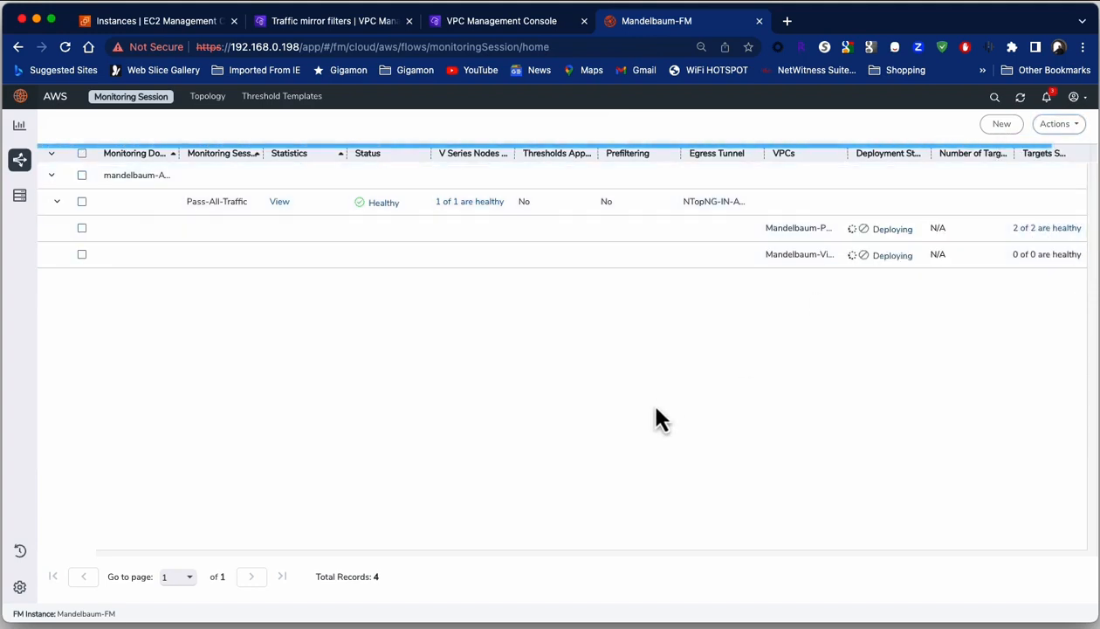